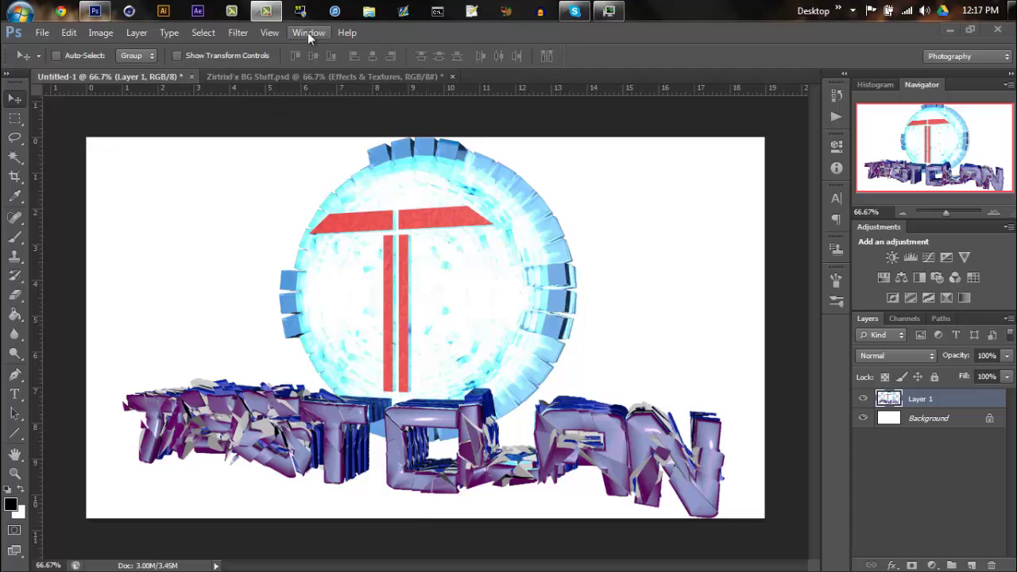
Step: Tile the documents and copy the background colour groups into the logo document
left_click(309, 33)
left_click(770, 356)
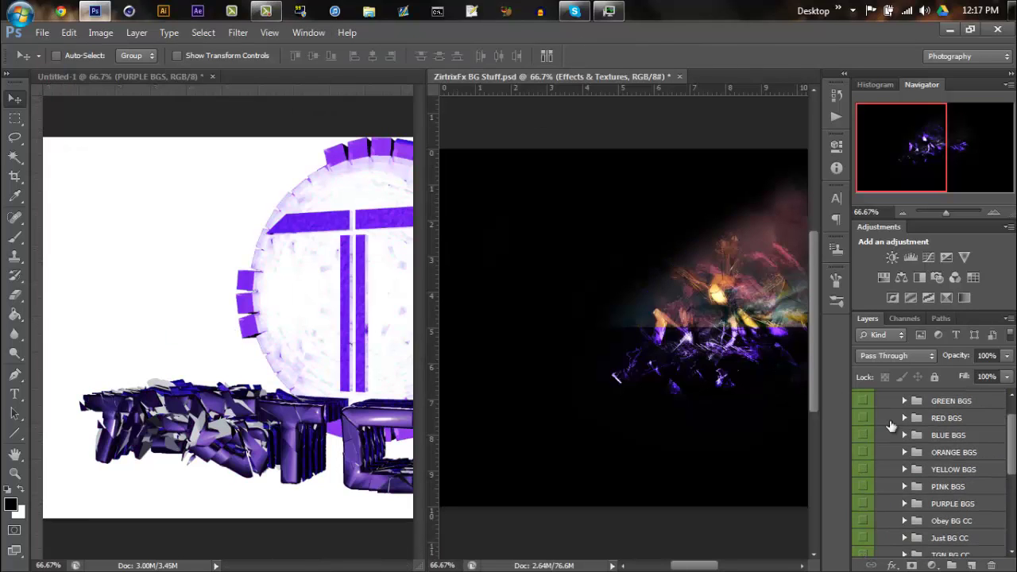
left_click_drag(891, 427, 946, 443)
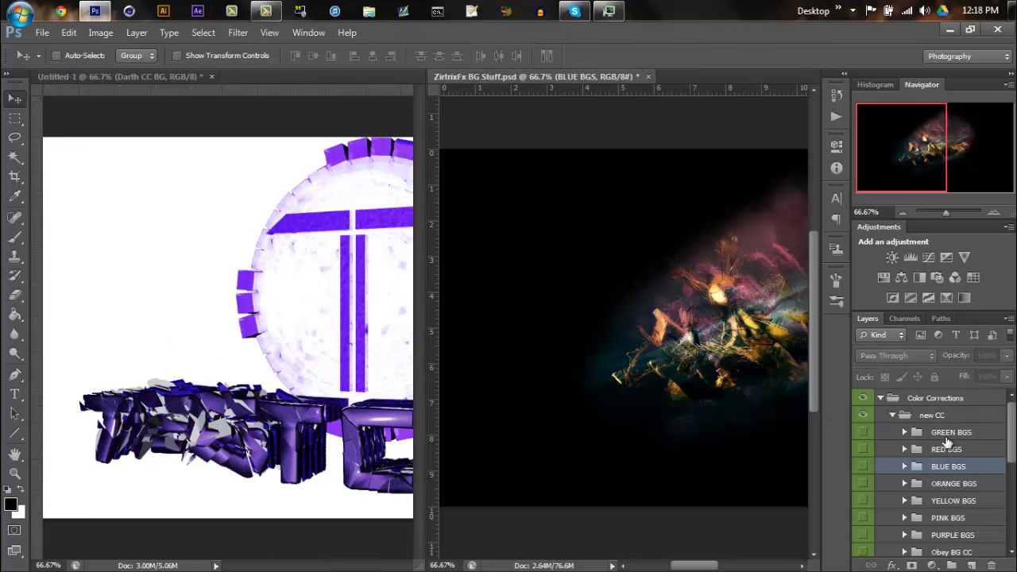
left_click(200, 73)
left_click(862, 432)
Step: Delete the Darth CC BG group and select the Background layer
left_click(914, 415)
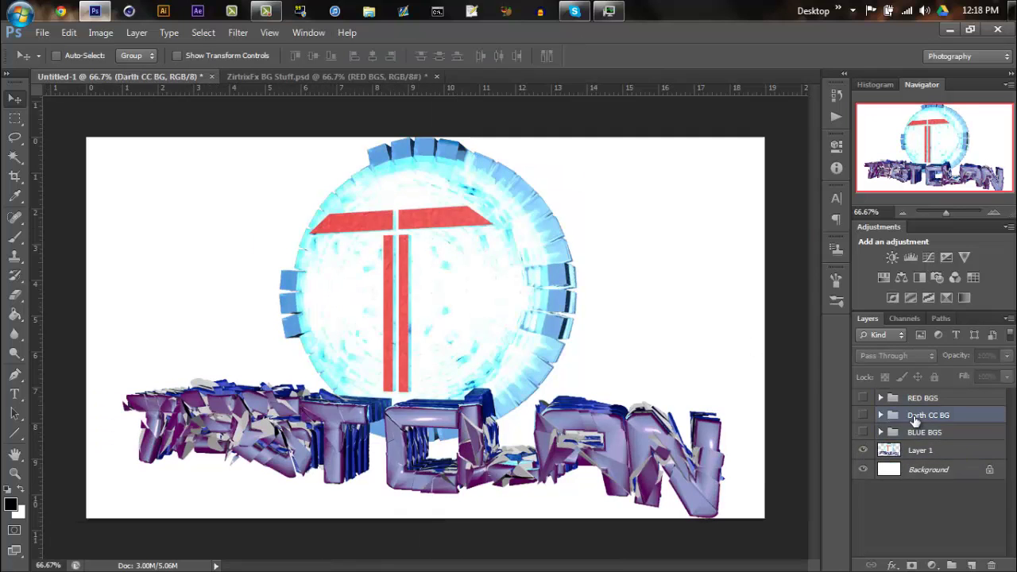
left_click(863, 414)
key("Delete")
left_click(928, 452)
Step: Fill the Background with red and move Layer 1 to the top of the stack
left_click(11, 504)
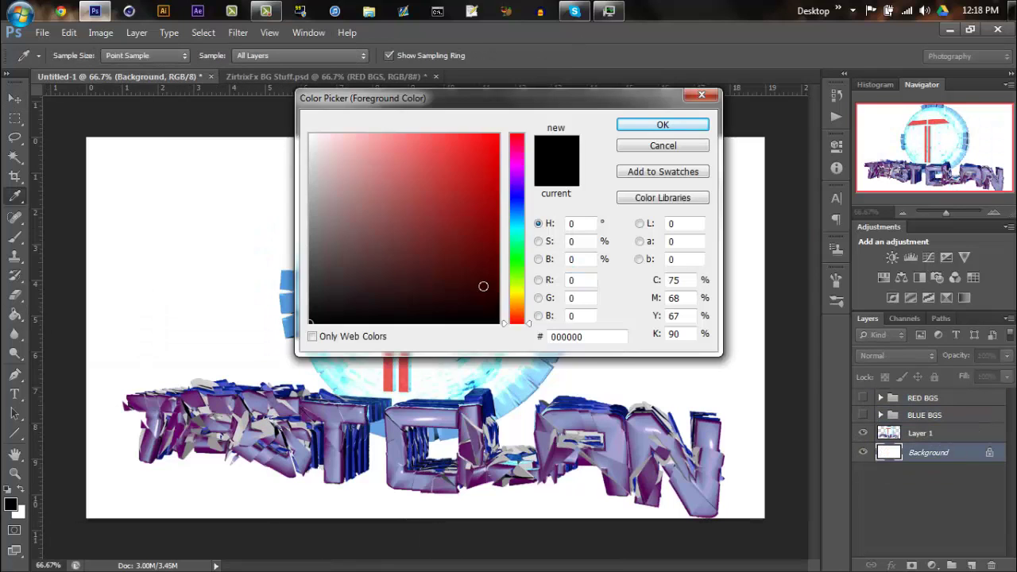
left_click(663, 125)
key("g")
left_click(591, 334)
left_click_drag(920, 433, 920, 397)
left_click(863, 435)
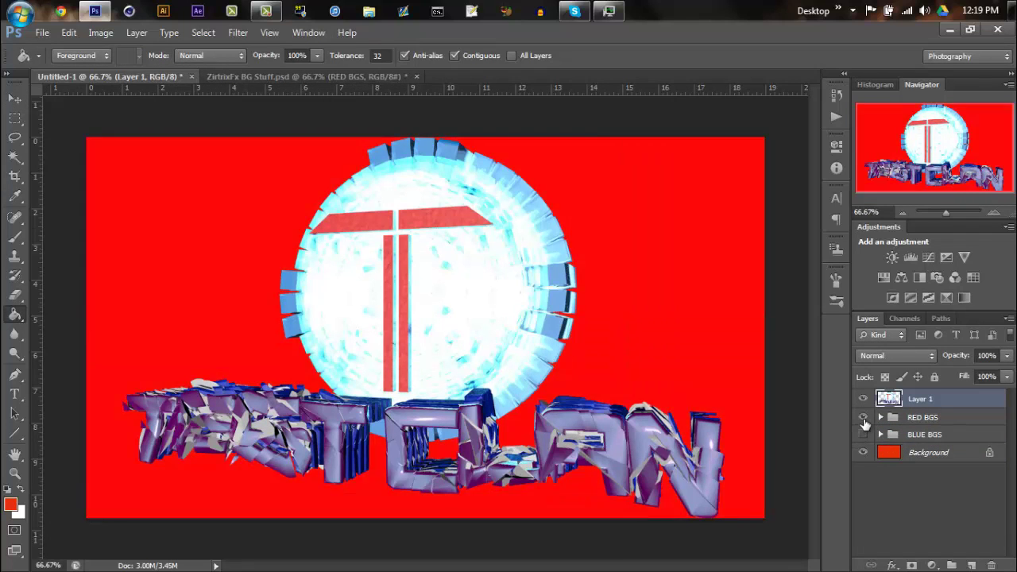
key("v")
key("ctrl+o")
Step: Open the crab nebula image and soften its edges with a 135 px, 0% hardness Eraser
left_click(610, 364)
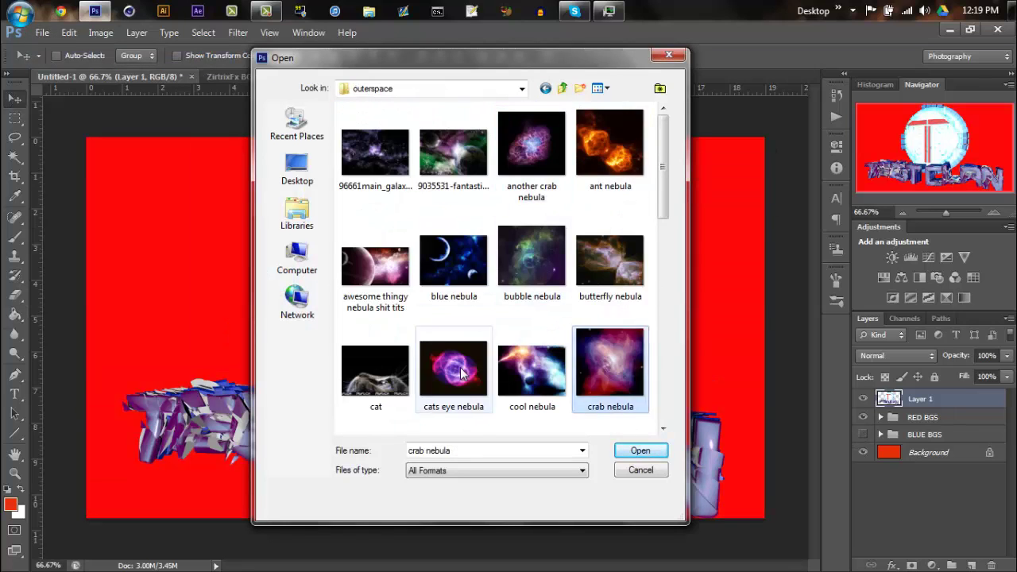
left_click(635, 516)
key("e")
left_click(75, 56)
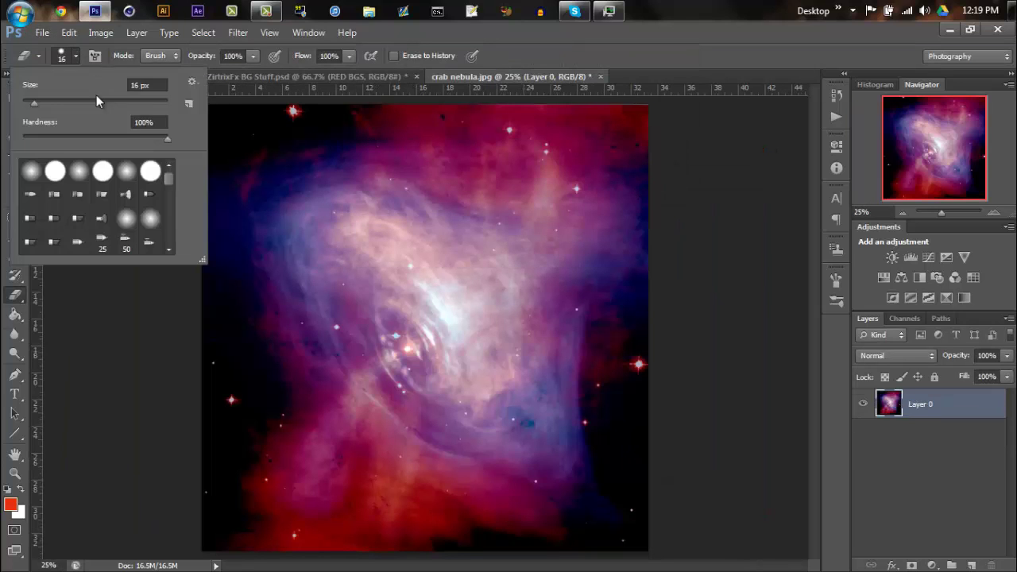
type("135")
key("Return")
key("ctrl+minus")
left_click(76, 56)
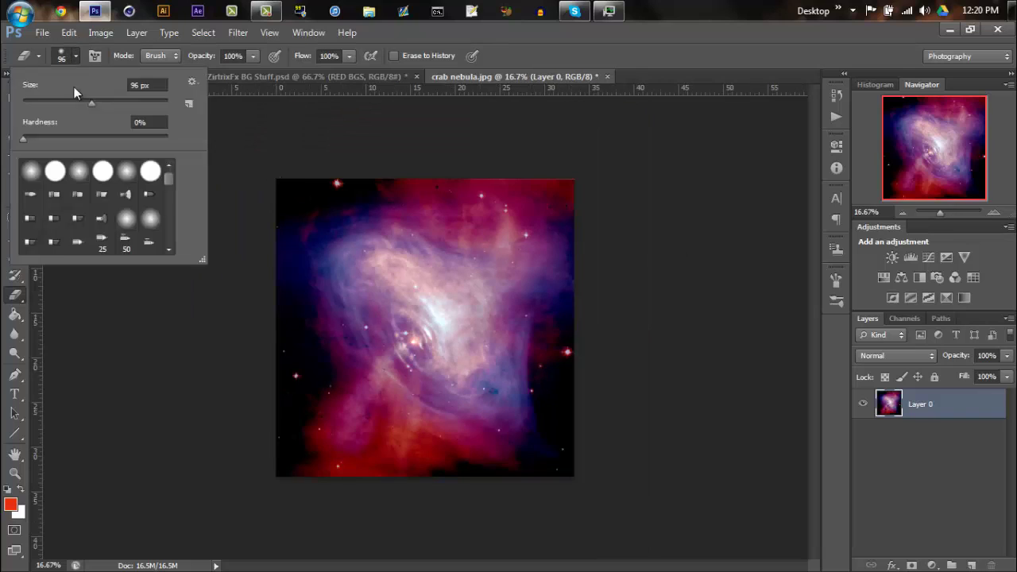
left_click_drag(288, 182, 278, 213)
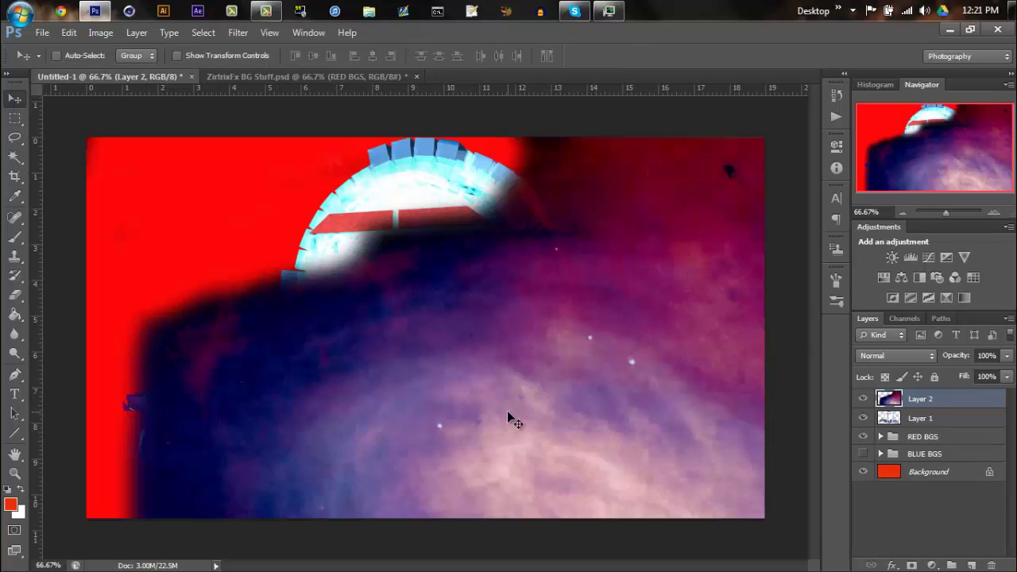
Step: Paste the nebula into the banner and scale it down to about 33%
key("ctrl+v")
key("ctrl+t")
key("ctrl+minus")
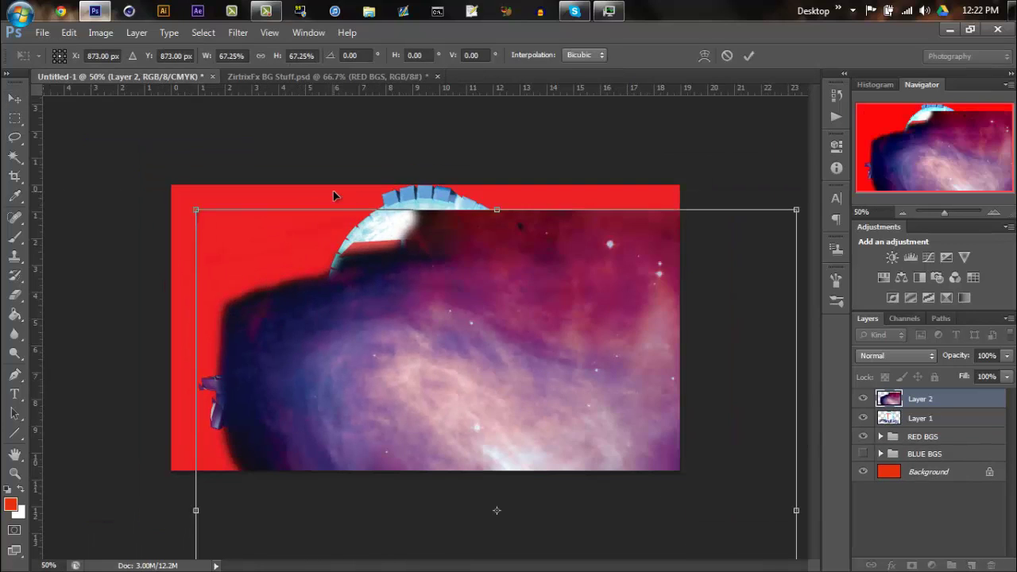
left_click_drag(596, 547, 376, 227)
left_click_drag(249, 164, 275, 173)
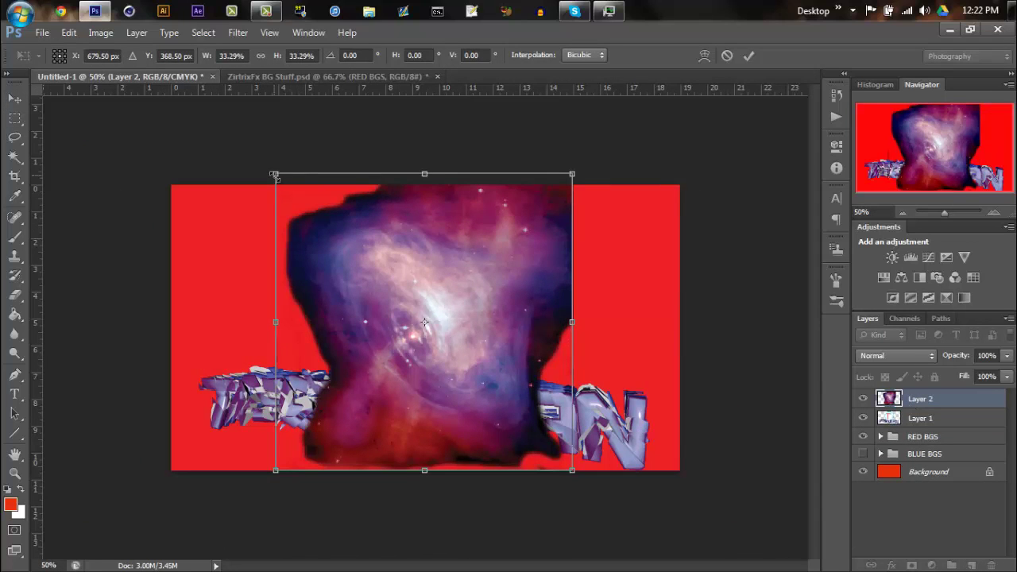
key("Return")
Step: Put the logo above the nebula, shift it left, and swap RED BGS for BLUE BGS
left_click_drag(926, 419, 922, 396)
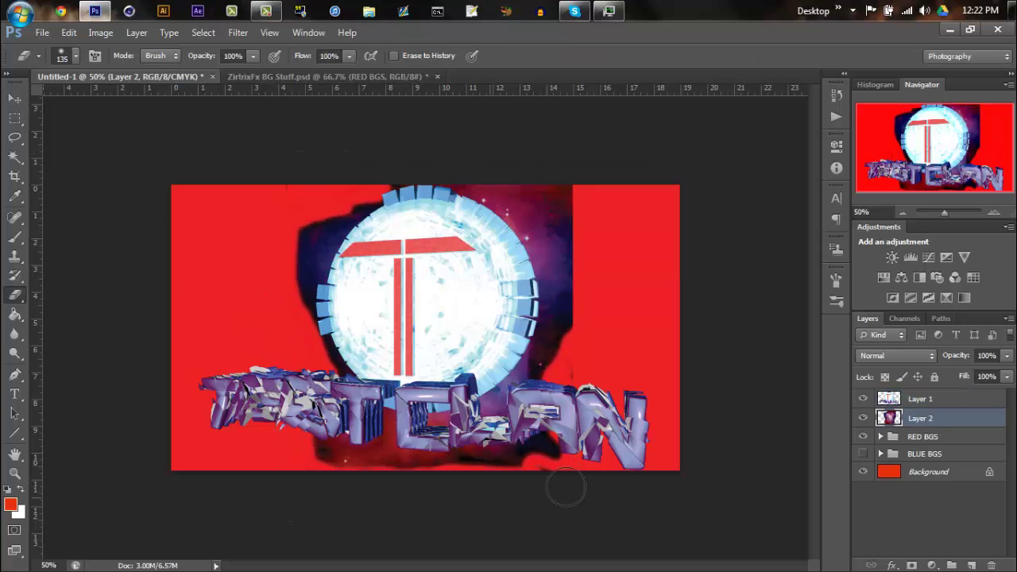
left_click_drag(280, 288, 199, 199)
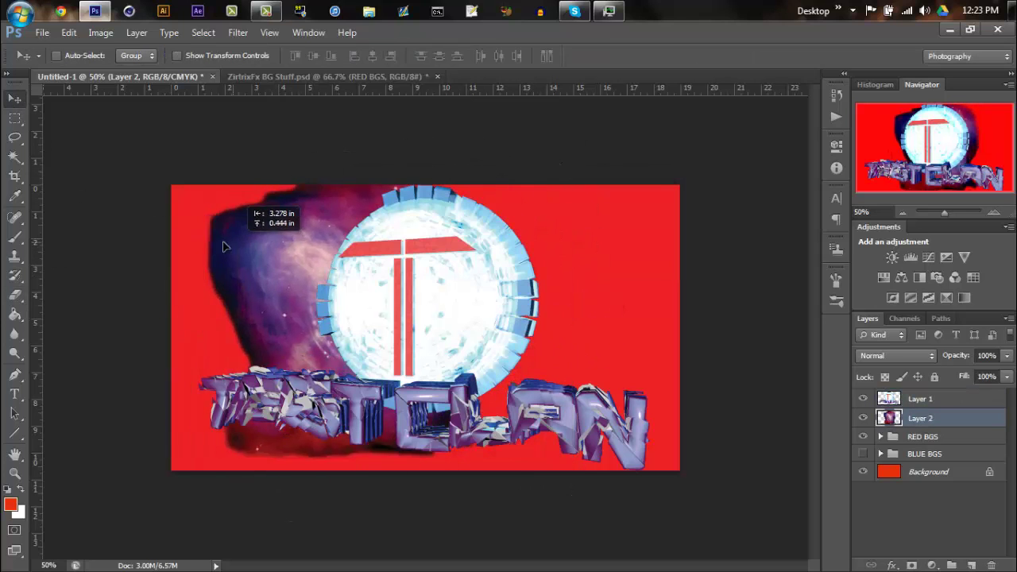
left_click_drag(920, 418, 920, 461)
left_click(863, 417)
left_click(864, 435)
Step: Open the second crab nebula image from the outerspace folder
left_click(42, 33)
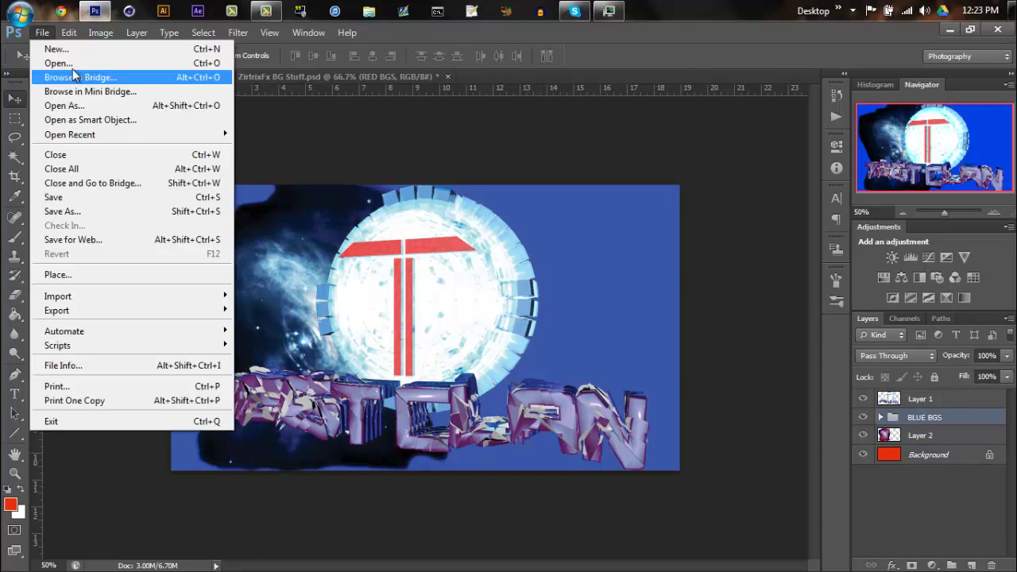
left_click(48, 64)
mouse_move(665, 278)
left_mouse_down()
mouse_move(665, 340)
mouse_move(665, 143)
left_mouse_up()
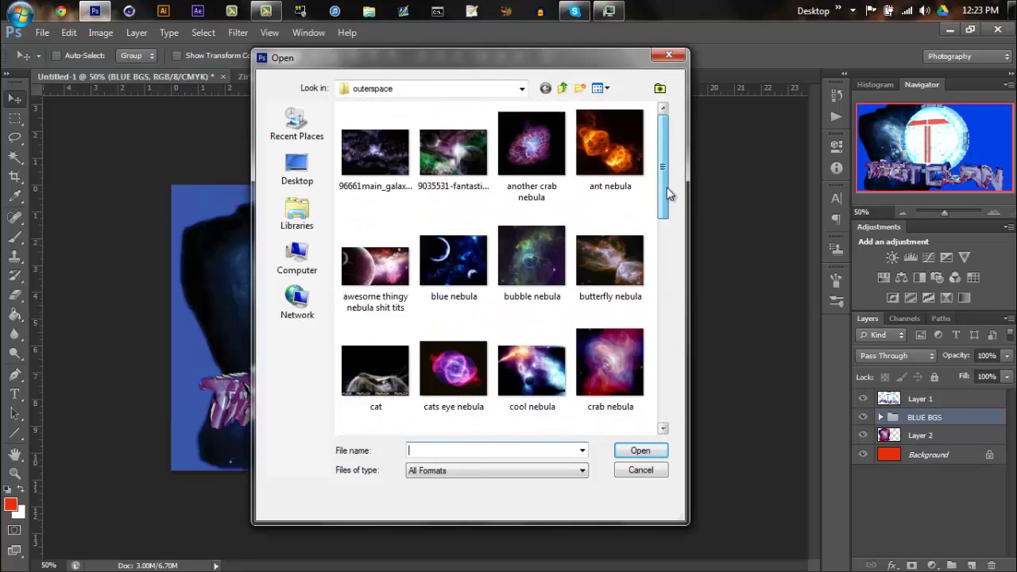
left_click(531, 155)
left_click(625, 450)
key("e")
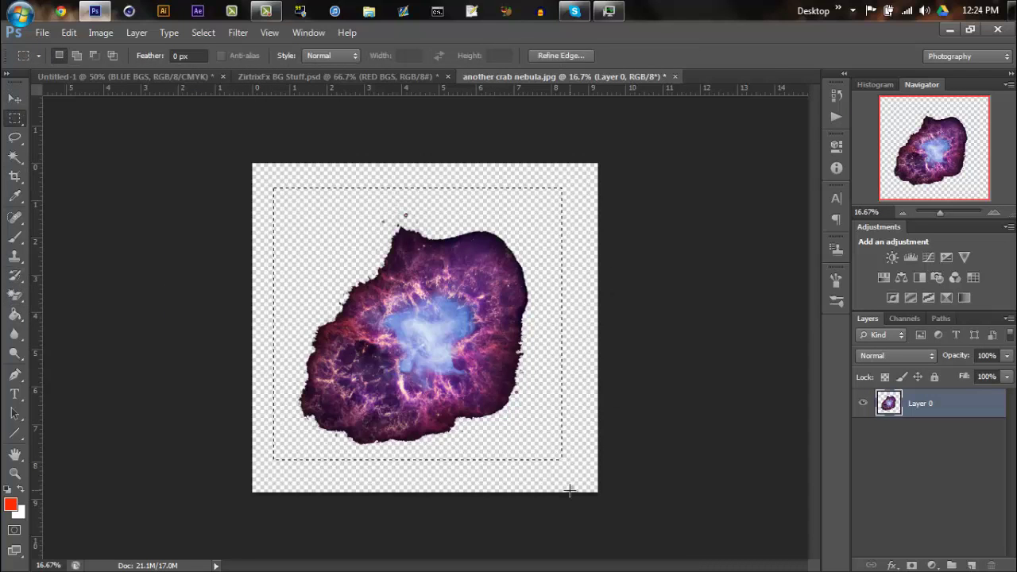
Step: Cut the second nebula, close its file, and paste it into the banner as Layer 3
key("ctrl+x")
key("ctrl+w")
left_click(503, 252)
key("ctrl+v")
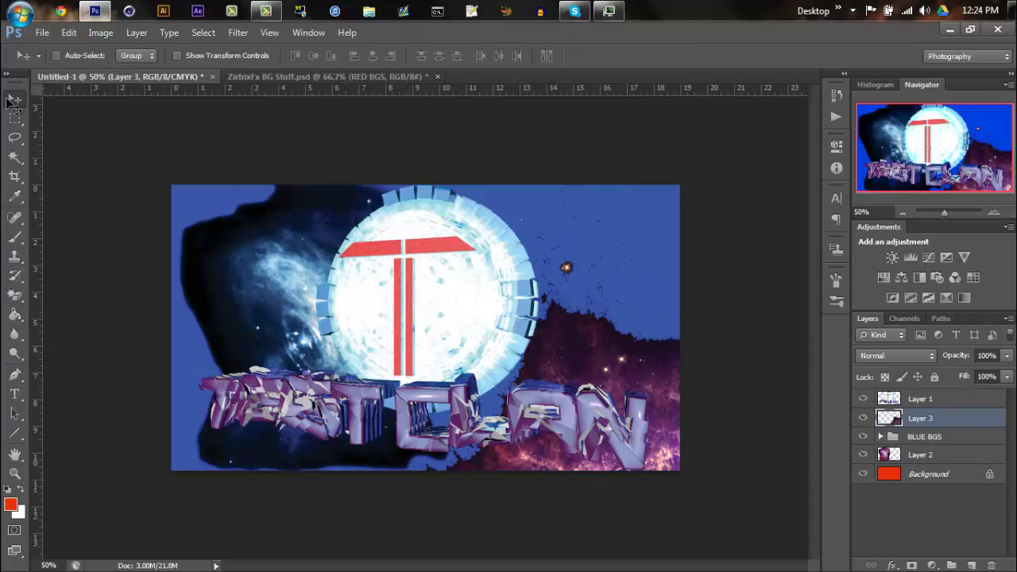
left_click_drag(564, 265, 522, 136)
key("ctrl+t")
key("Return")
Step: Reorder the Layer 3 nebula and check its placement at reduced opacity
key("ctrl+minus")
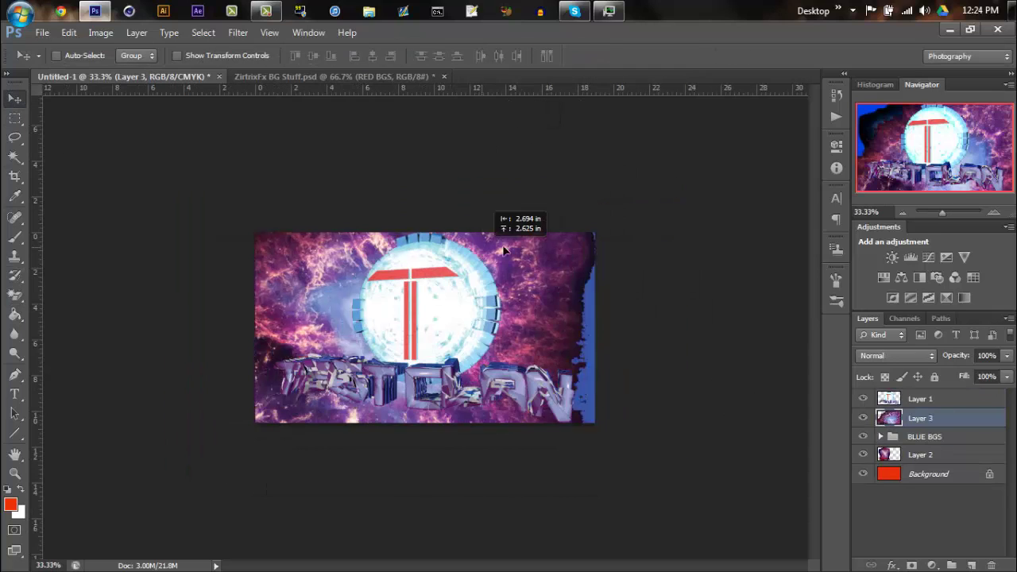
left_click_drag(920, 418, 920, 394)
key("4")
key("3")
key("ctrl+plus")
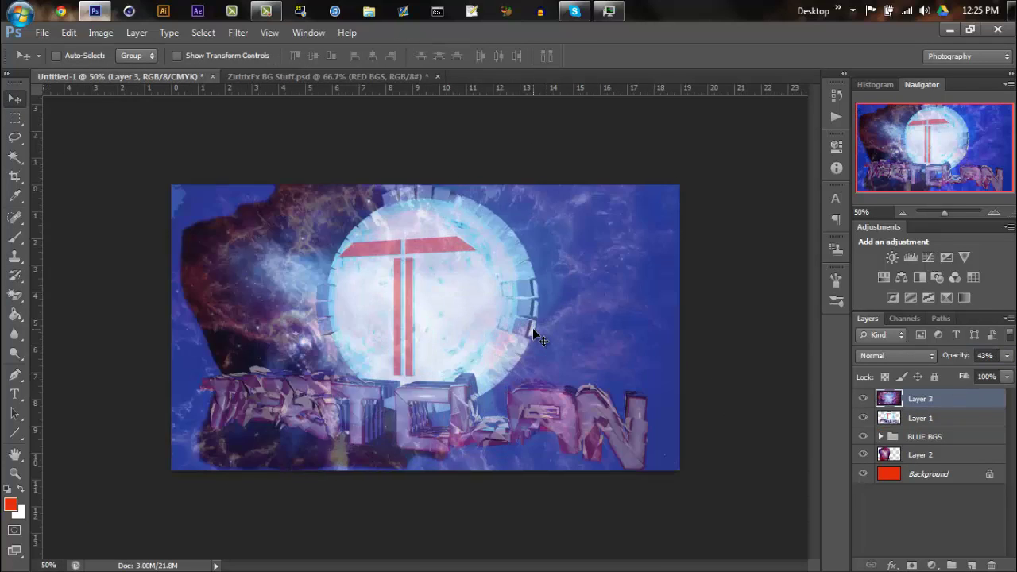
key("ctrl+plus")
key("ctrl+t")
key("ctrl+minus")
key("ctrl+minus")
key("ctrl+minus")
key("Return")
key("0")
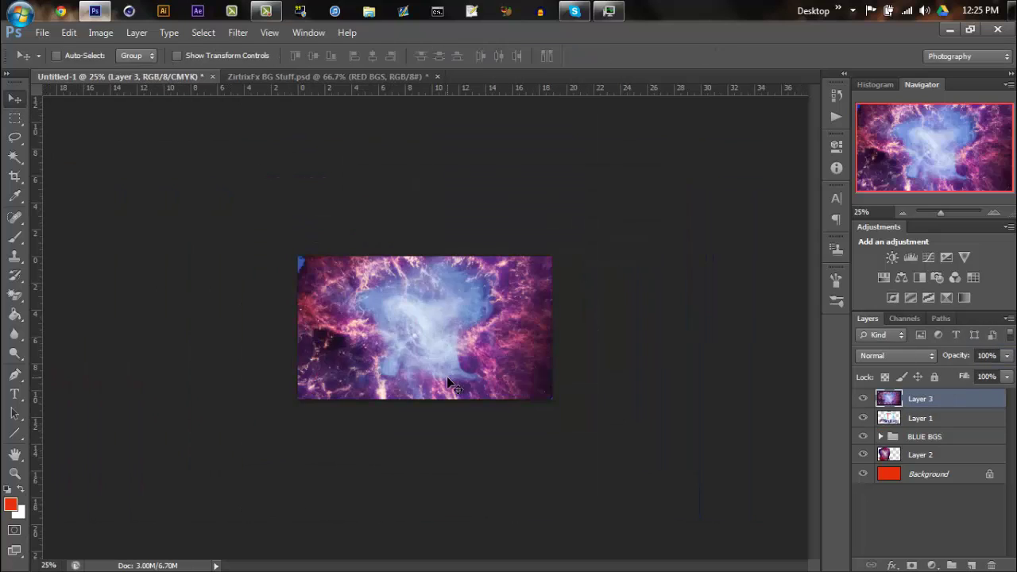
key("ctrl+t")
Step: Shrink the Layer 3 nebula to a third, place it upper right under BLUE BGS
left_click_drag(298, 257, 501, 411)
left_click_drag(551, 461, 486, 289)
key("ctrl+plus")
left_click(10, 102)
left_click_drag(620, 314, 634, 290)
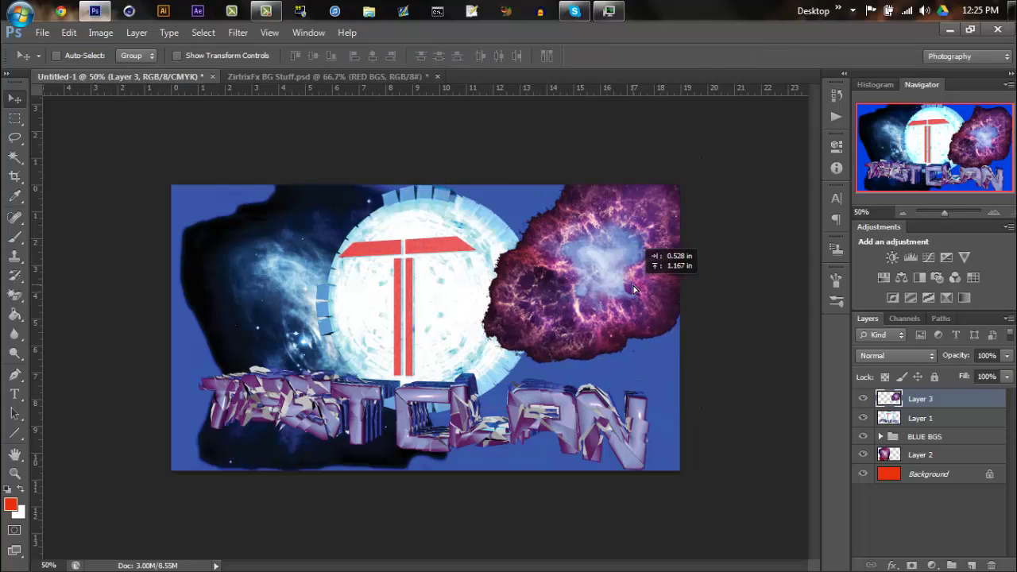
left_click_drag(914, 452, 914, 447)
Step: Rotate the left galaxy image and move it toward the upper left
key("ctrl+t")
left_click_drag(477, 159, 443, 136)
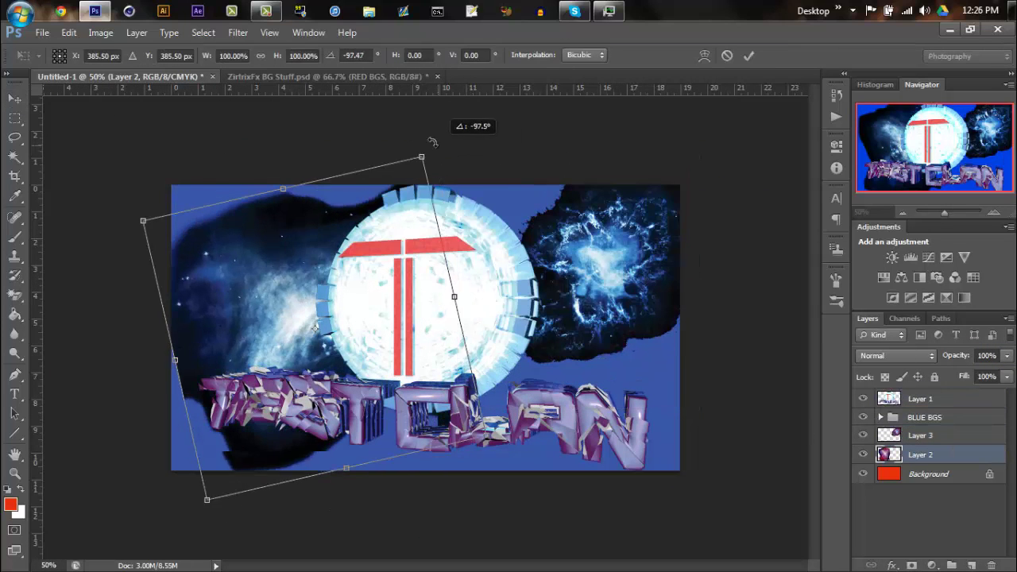
key("Return")
left_click_drag(334, 301, 188, 230)
Step: Open the nebula curve image from the outerspace folder
key("ctrl+o")
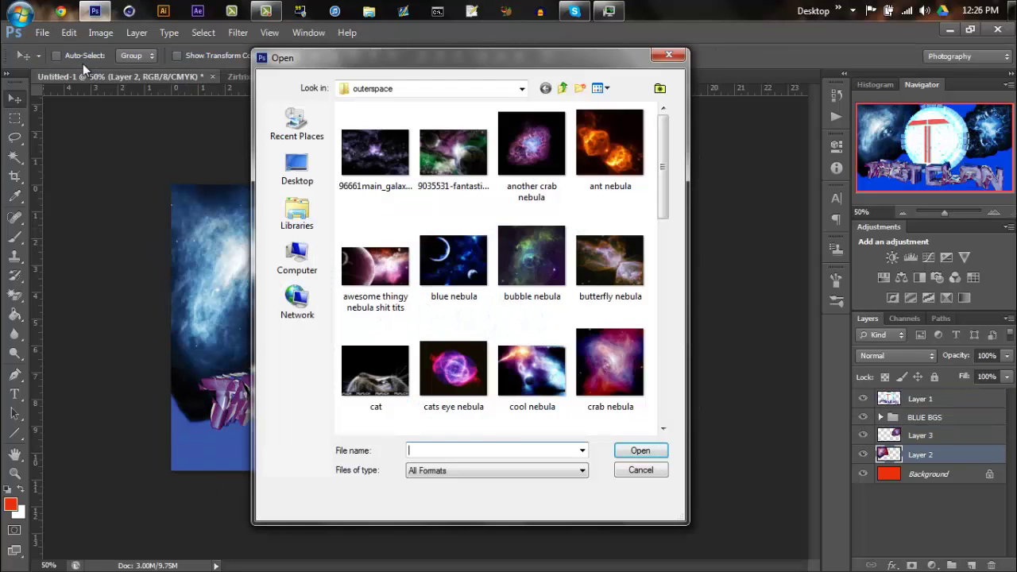
scroll(659, 206, "down", 3)
scroll(604, 230, "down", 2)
scroll(642, 291, "down", 2)
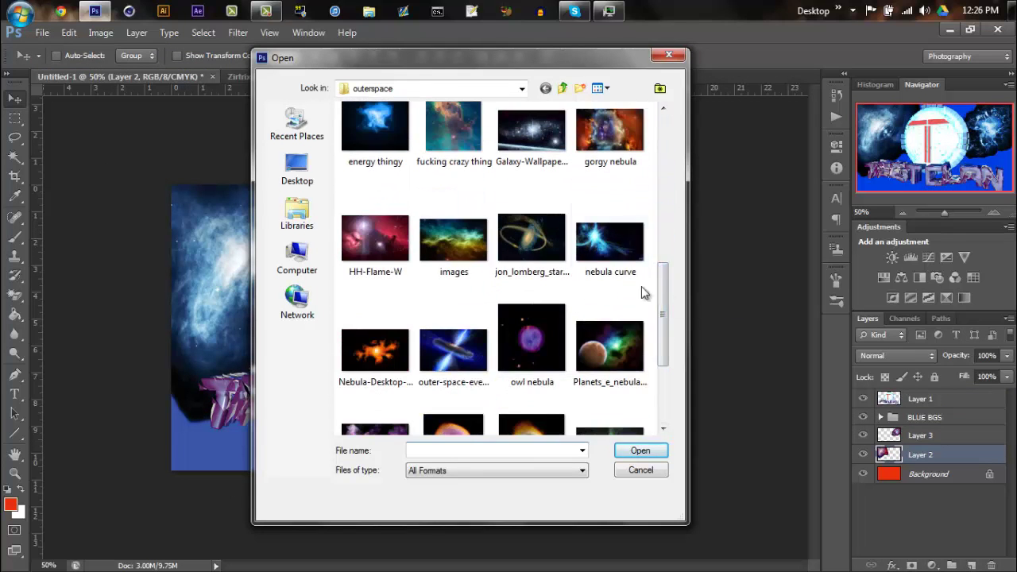
left_click(533, 346)
left_click(629, 449)
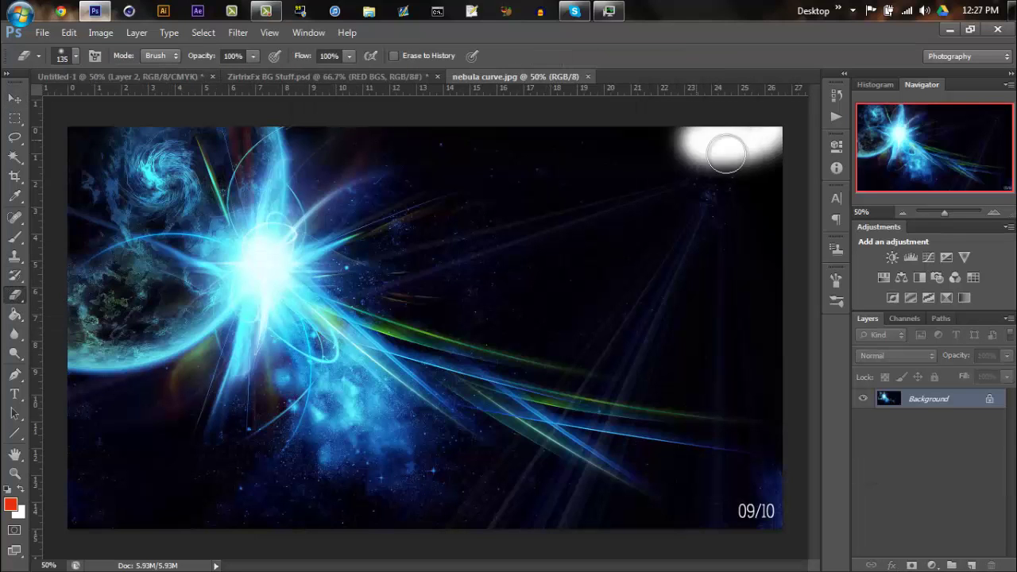
Step: Erase the nebula curve image's dark edges and close it without saving
mouse_move(750, 515)
left_mouse_down()
mouse_move(779, 329)
mouse_move(443, 136)
mouse_move(742, 466)
mouse_move(680, 265)
mouse_move(468, 208)
left_mouse_up()
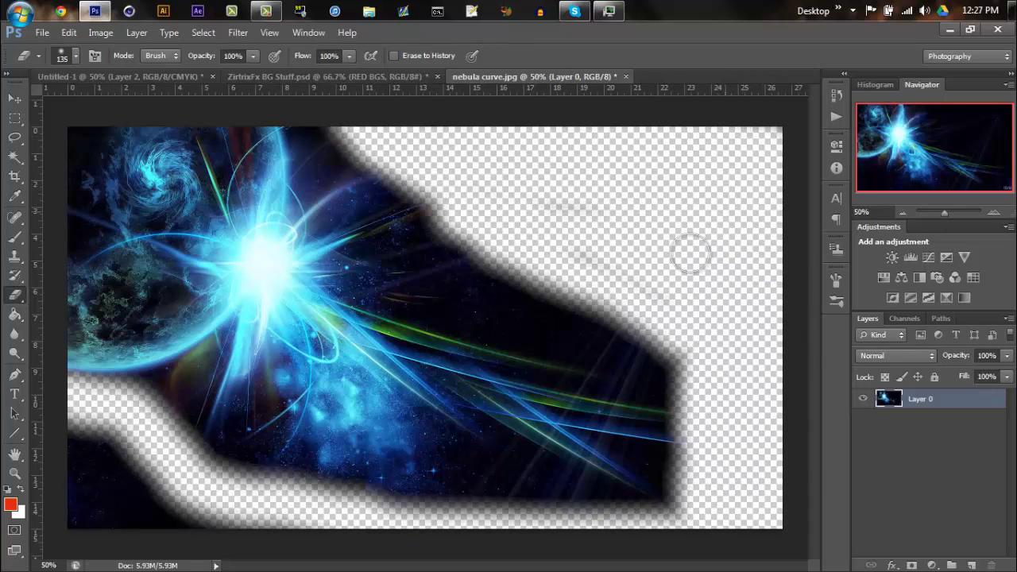
left_click_drag(690, 254, 529, 256)
left_click_drag(691, 503, 84, 496)
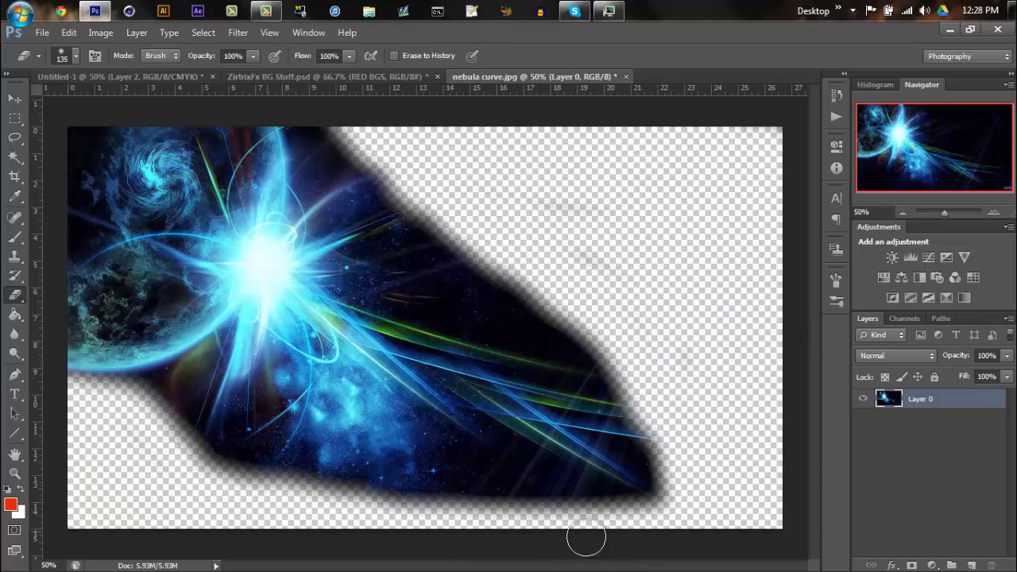
key("ctrl+w")
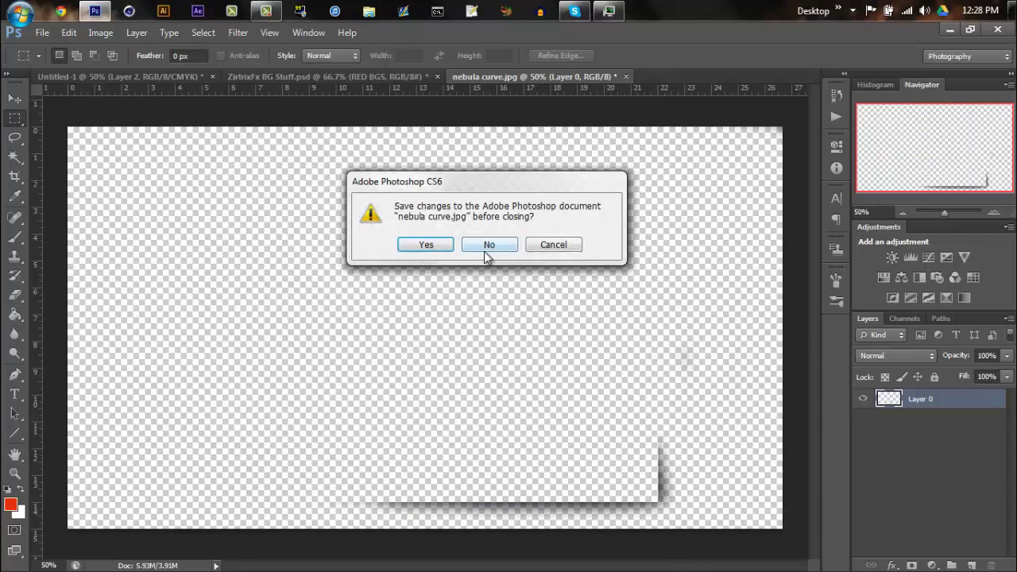
left_click(484, 251)
Step: Reposition the purple nebula and move the crab nebula to the lower left
left_click_drag(278, 283, 604, 413)
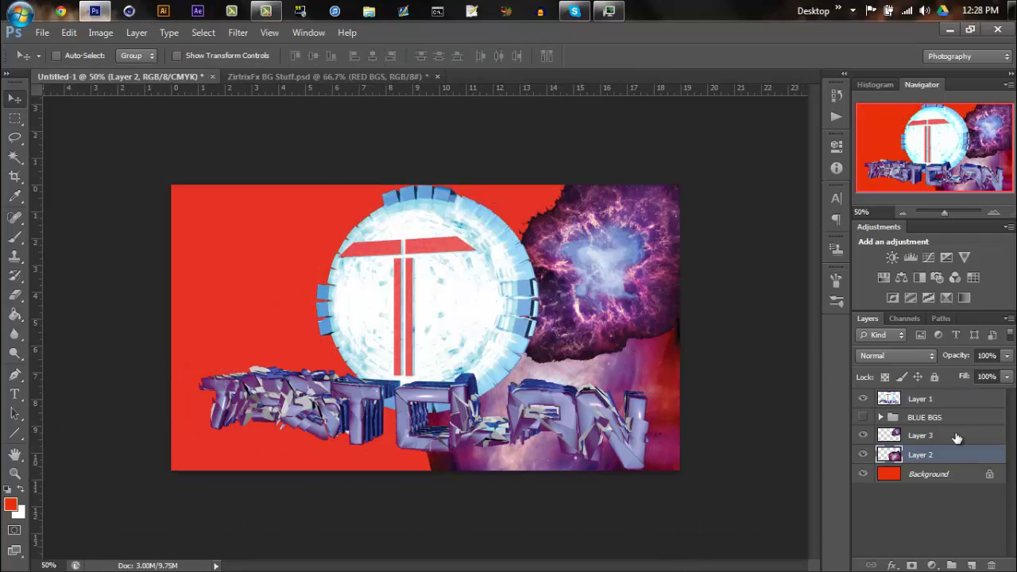
mouse_move(615, 341)
left_mouse_down()
mouse_move(633, 342)
mouse_move(349, 333)
mouse_move(263, 445)
left_mouse_up()
left_click(342, 318, "ctrl")
key("ctrl+t")
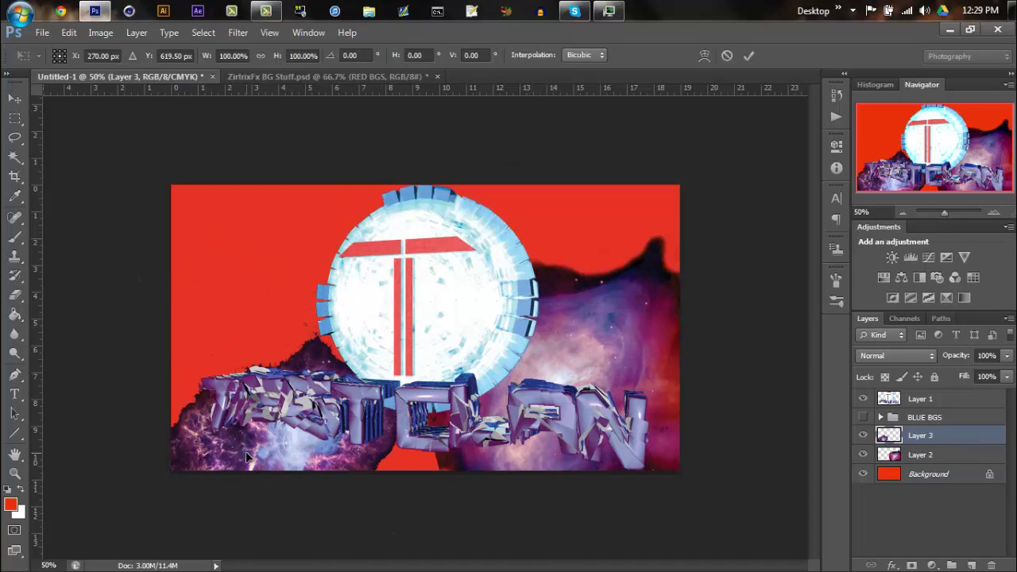
Step: Paste the blue flare as Layer 4 and shrink it into the top-left area
key("ctrl+v")
key("ctrl+t")
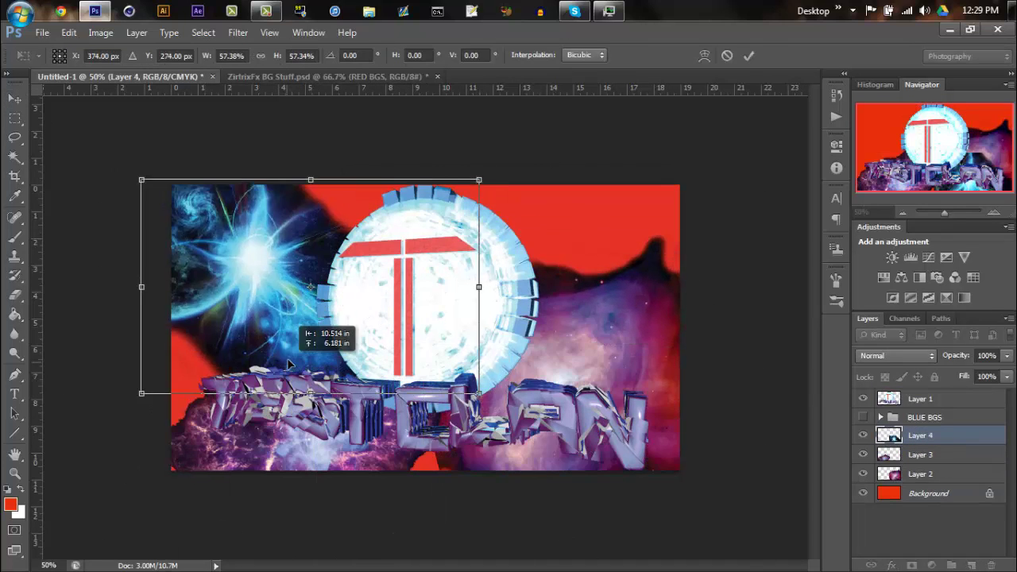
left_click_drag(482, 431, 510, 399)
left_click(433, 244)
Step: Show BLUE BGS, arrange 2-up Vertical, and copy PURPLE BGS into the banner
left_click(863, 417)
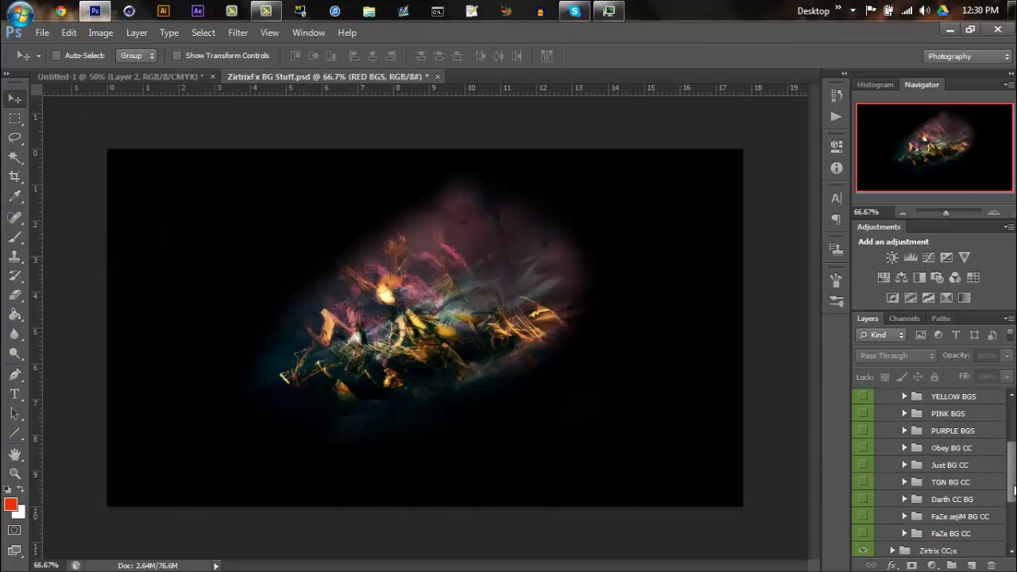
left_click(308, 33)
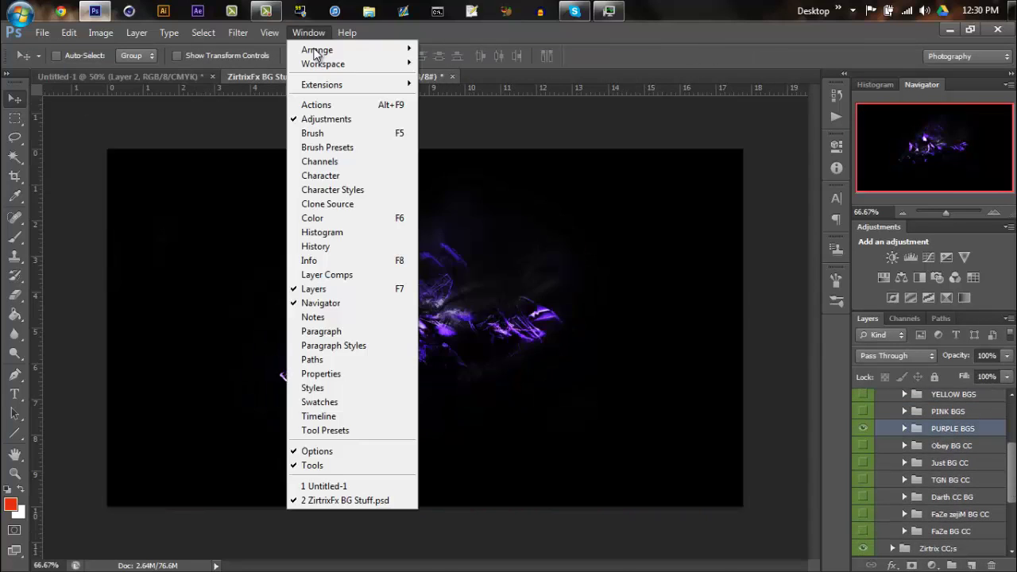
left_click(445, 45)
left_click_drag(373, 341, 552, 263)
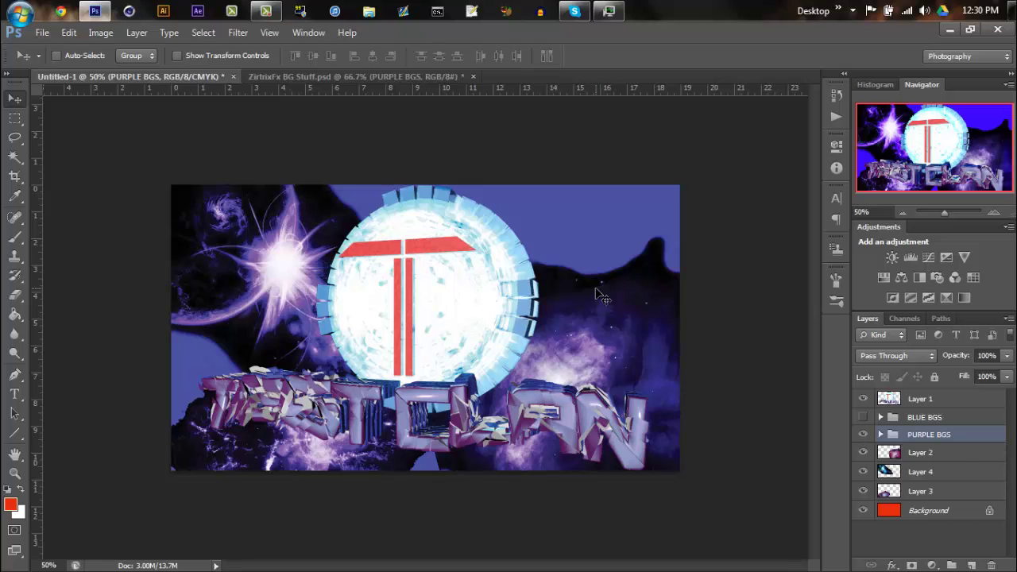
Step: Copy the Just BG CC and GREEN BGS groups from ZirtrixFx into the banner
left_click(358, 77)
scroll(930, 469, "down", 3)
left_click(308, 33)
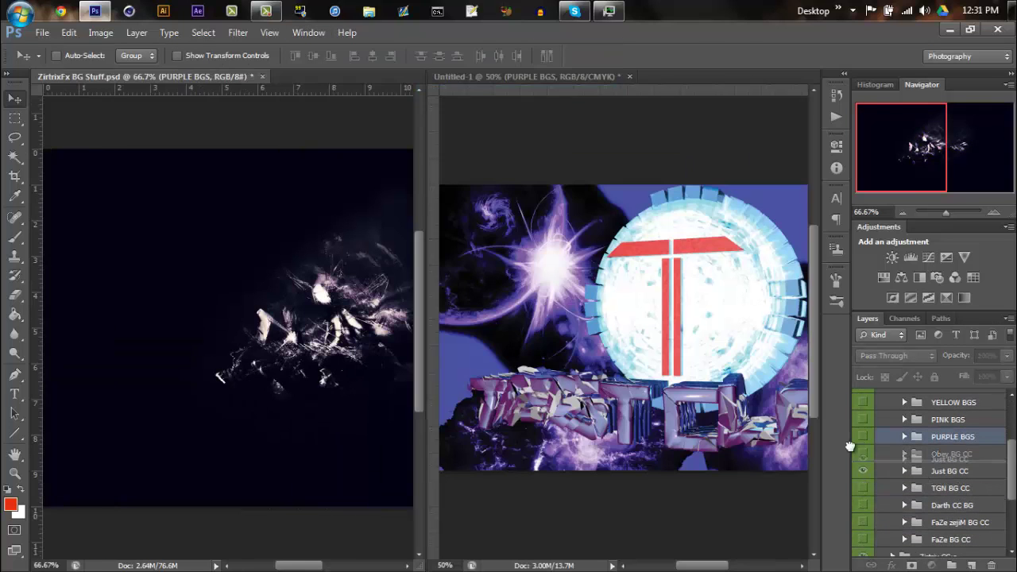
left_click_drag(849, 446, 668, 383)
left_click(862, 437)
mouse_move(951, 431)
left_mouse_down()
mouse_move(691, 371)
mouse_move(719, 358)
left_mouse_up()
Step: Consolidate the documents back into tabs and toggle the background group visibility
left_click(309, 33)
left_click(471, 176)
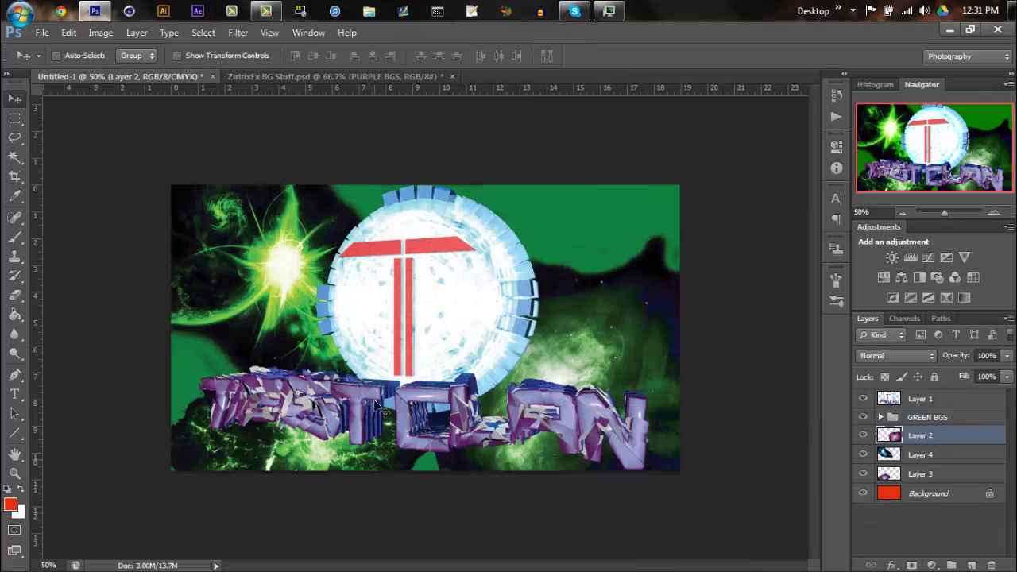
key("alt+bracketleft")
left_click(863, 417)
key("v")
left_click(863, 417)
Step: Open ant nebula.jpg and convert its locked background into an editable layer
key("e")
left_click(42, 32)
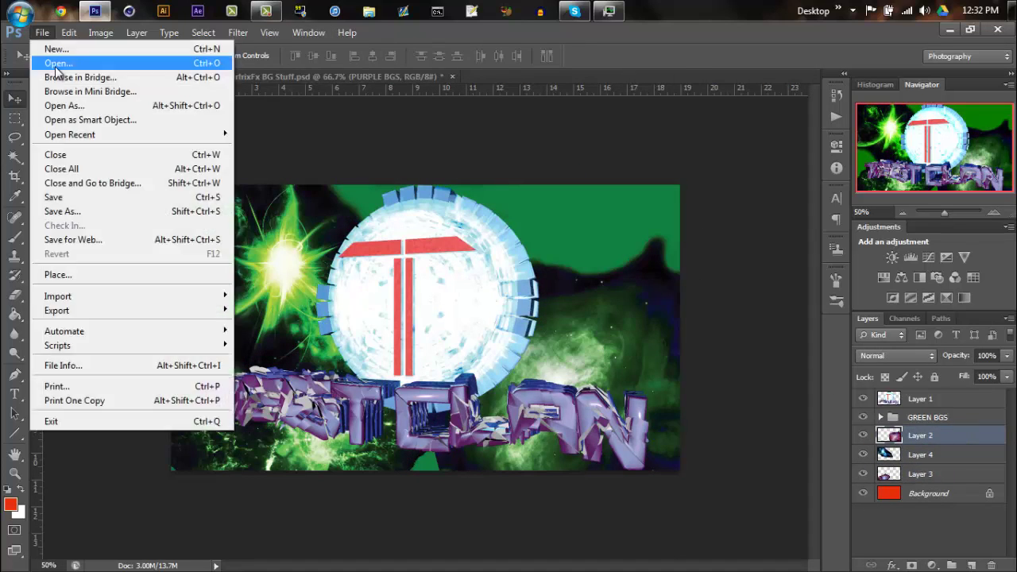
left_click(68, 61)
double_click(608, 171)
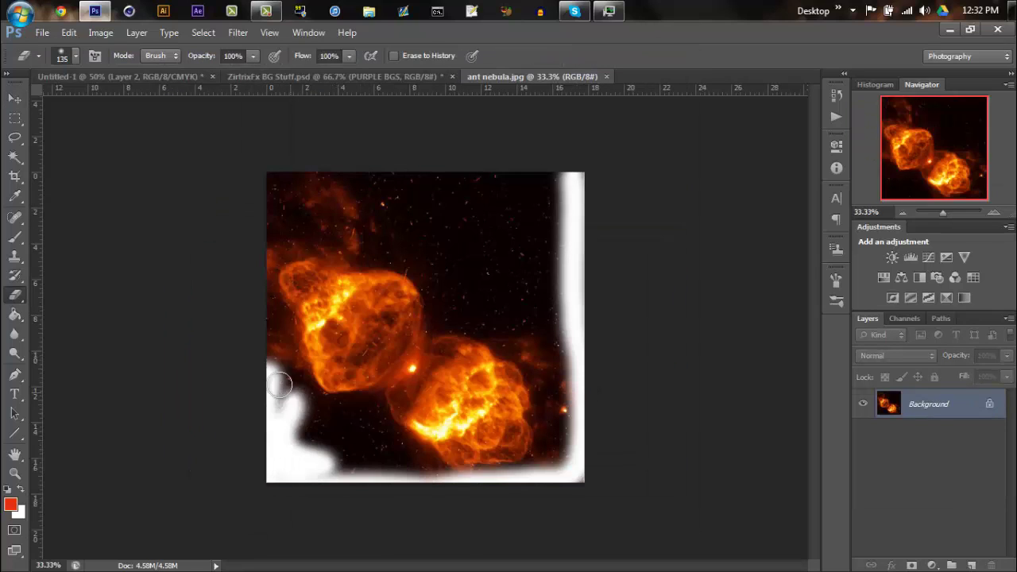
key("ctrl+alt+z")
key("ctrl+alt+z")
double_click(929, 404)
left_click(631, 175)
Step: Erase the black space around the ant nebula, copy it, and close the file
left_click_drag(274, 361, 318, 421)
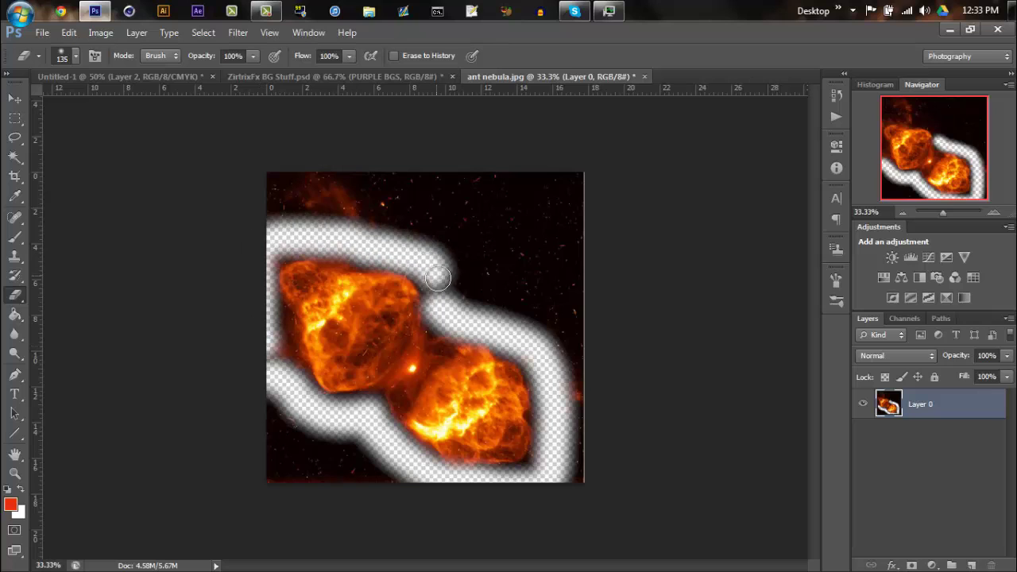
mouse_move(447, 258)
left_mouse_down()
mouse_move(425, 191)
mouse_move(575, 491)
left_mouse_up()
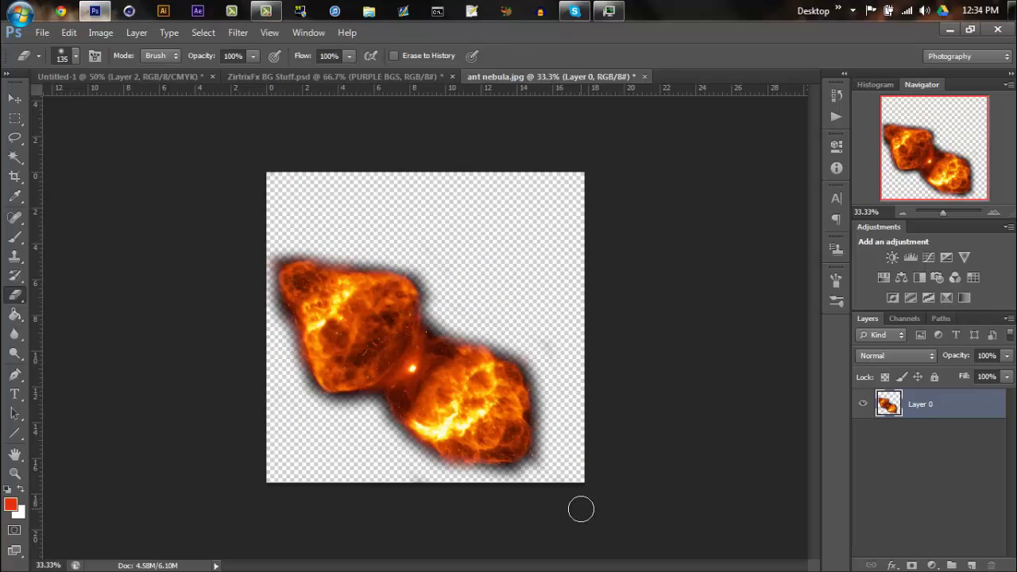
left_click_drag(547, 469, 548, 470)
key("ctrl+x")
key("ctrl+w")
key("v")
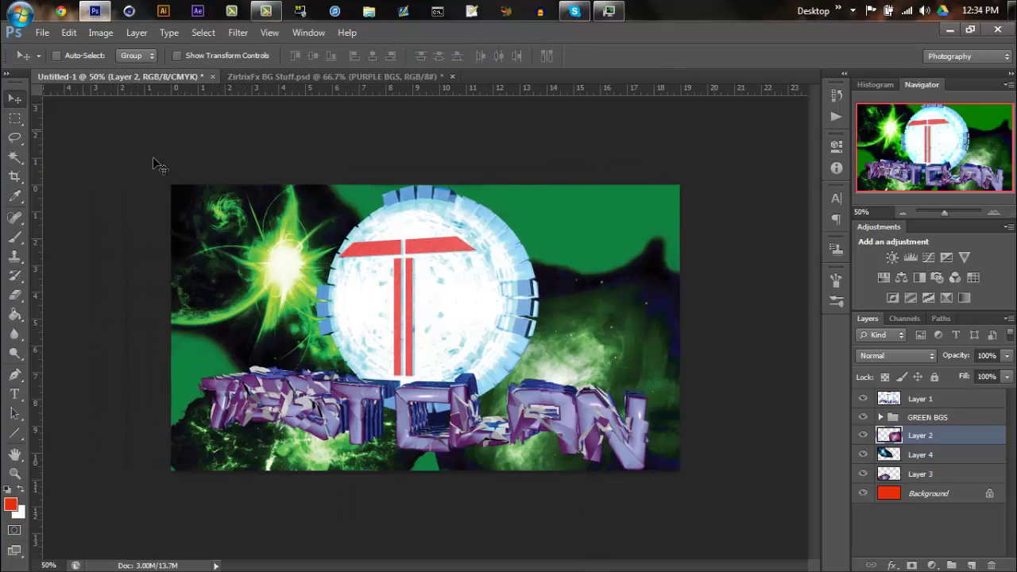
Step: Paste the ant nebula into the banner, rotate it about 72°, hide Layers 2 and 3
key("ctrl+v")
key("ctrl+t")
mouse_move(859, 380)
left_mouse_down()
mouse_move(863, 489)
mouse_move(688, 230)
left_mouse_up()
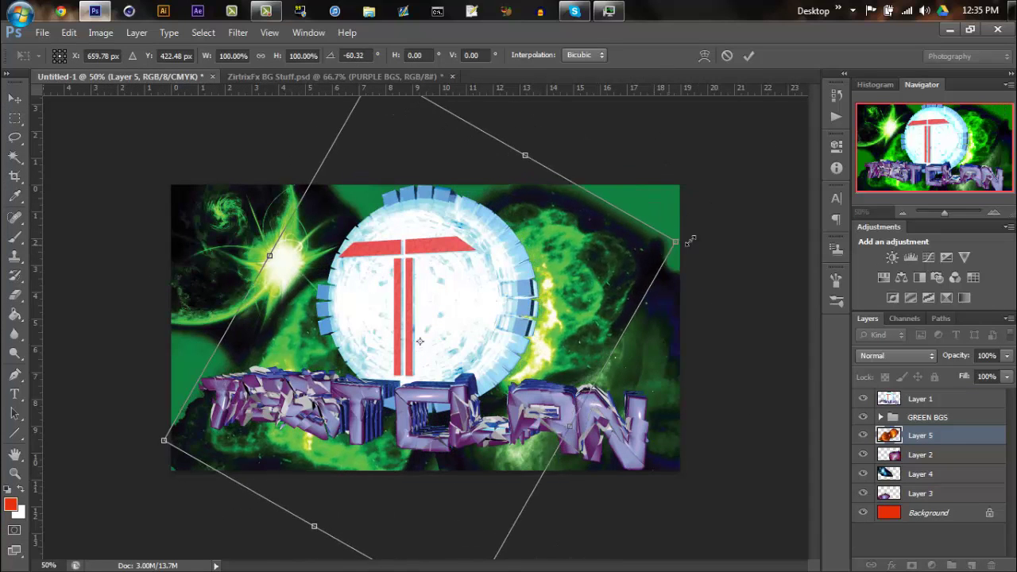
key("Return")
left_click(863, 454)
left_click(863, 493)
Step: Move the ant nebula behind the lettering, then rotate and enlarge it across the bottom
mouse_move(619, 270)
left_mouse_down()
mouse_move(637, 368)
mouse_move(534, 247)
left_mouse_up()
key("ctrl+t")
left_click_drag(508, 322, 716, 457)
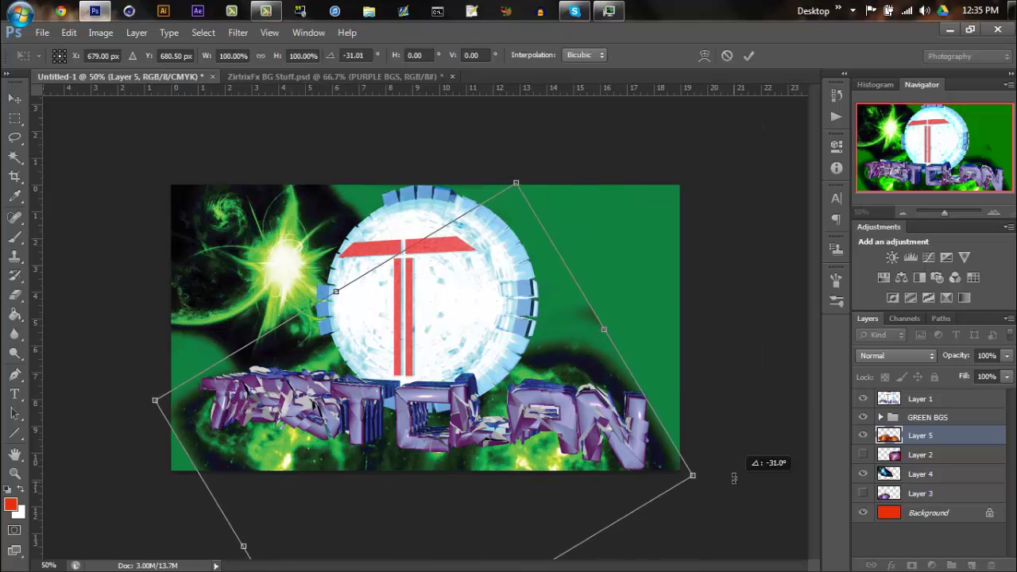
key("Return")
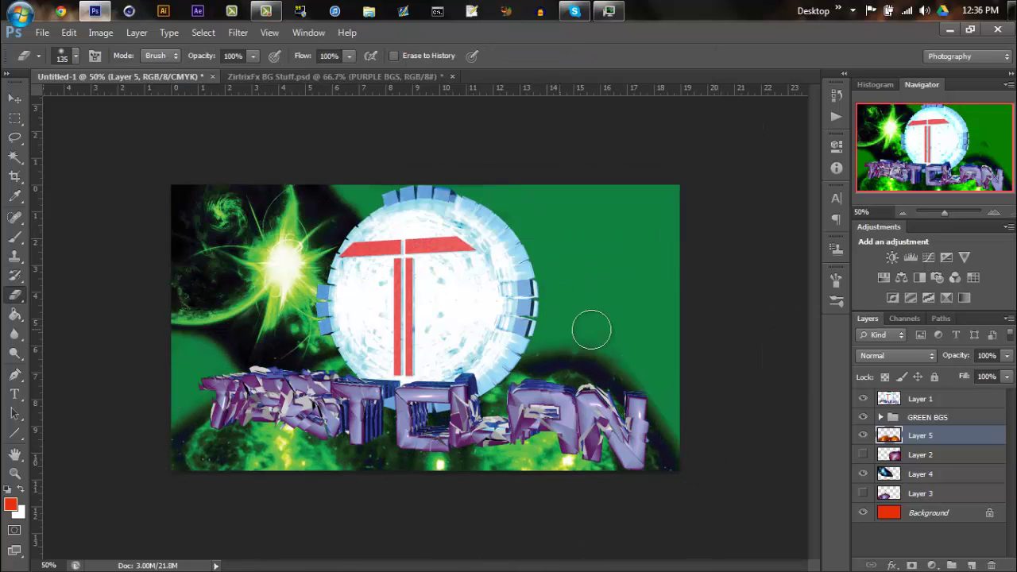
left_click(13, 96)
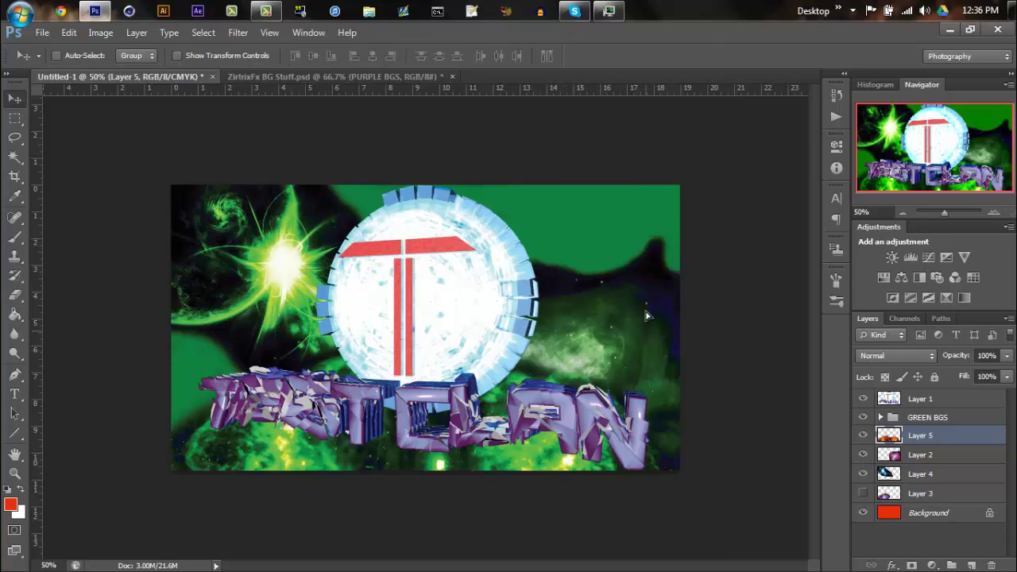
Step: Tile the ZirtrixFx effects document beside the banner and bring over the Comets and Simple BG flare layers
left_click(920, 455)
key("ctrl+Tab")
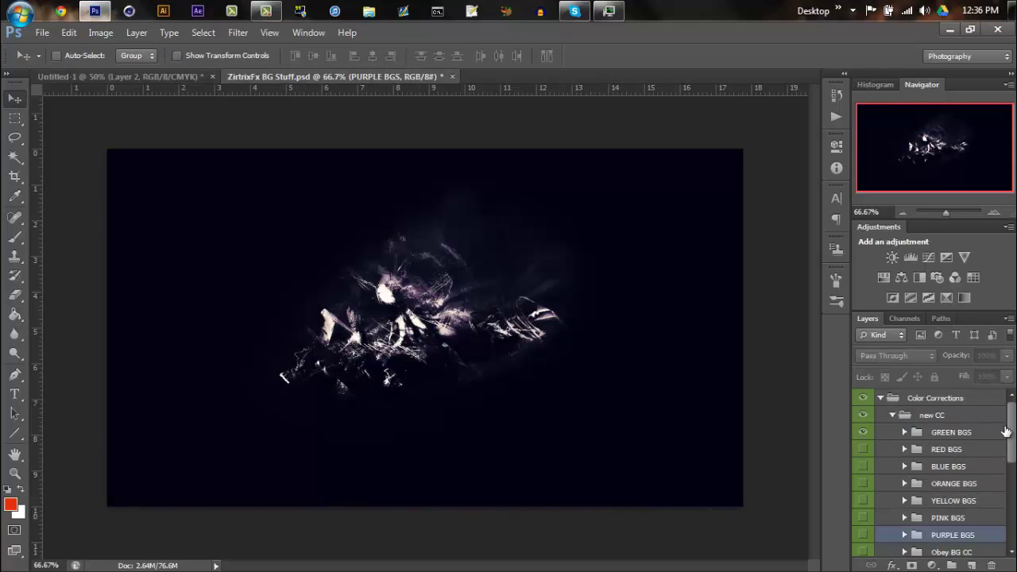
left_click(880, 397)
scroll(864, 461, "down", 1)
left_click(864, 442)
left_click(309, 33)
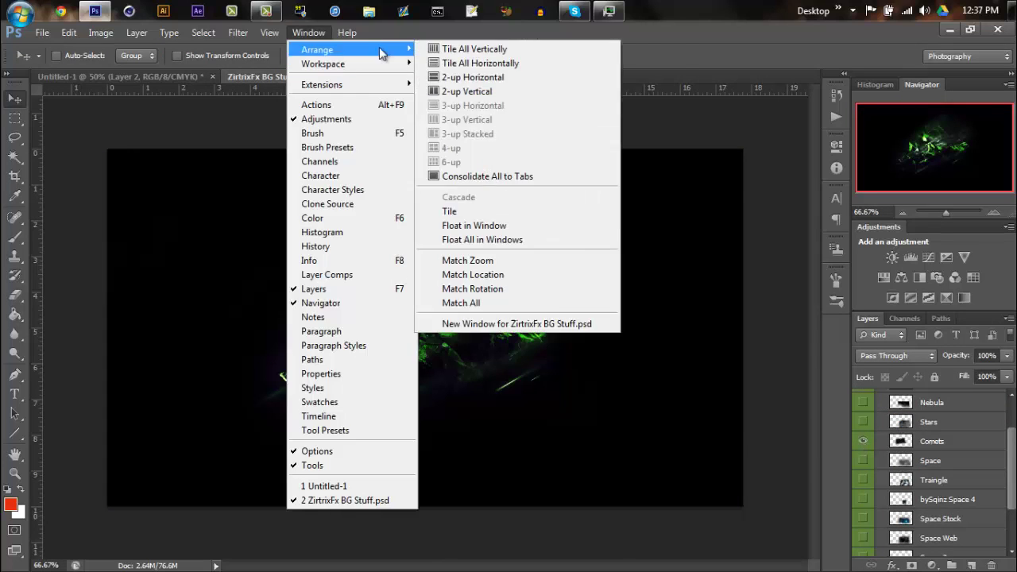
left_click(487, 44)
scroll(878, 417, "up", 2)
left_click(879, 415)
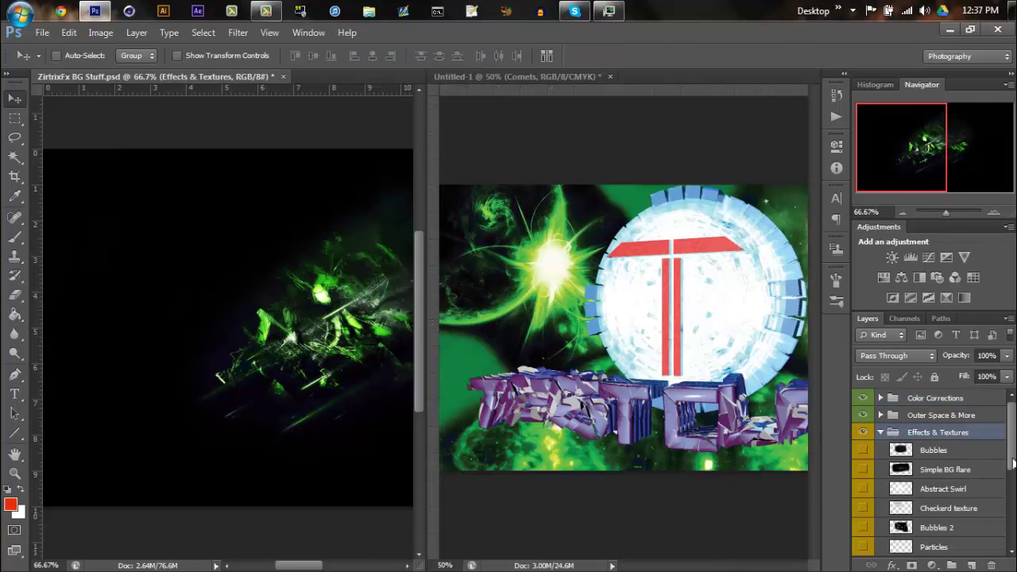
left_click(604, 323)
left_click(300, 431)
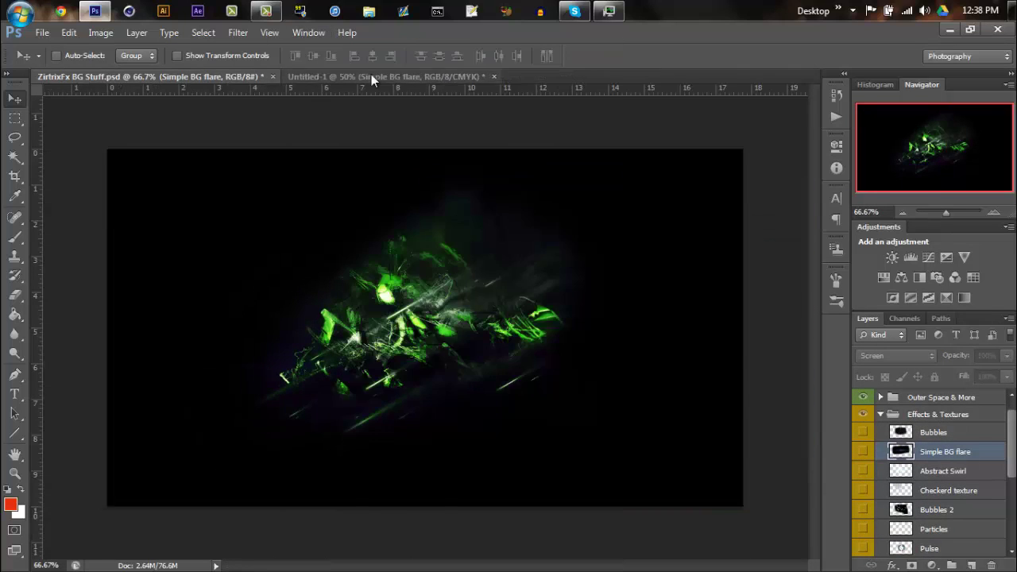
left_click(371, 76)
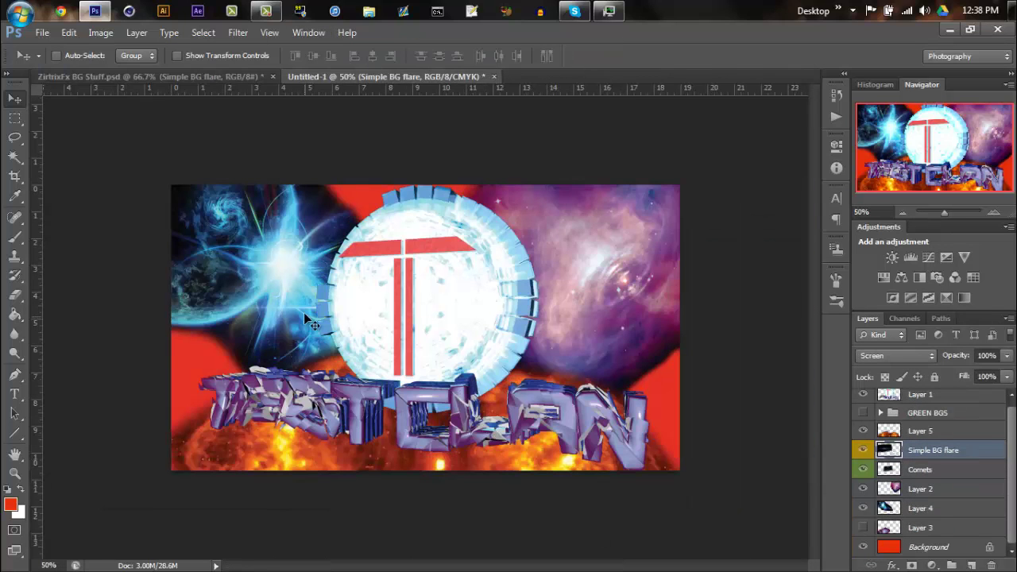
Step: Move Simple BG flare above GREEN BGS, then duplicate and stretch the copies along the banner's bottom
left_click_drag(935, 436, 936, 407)
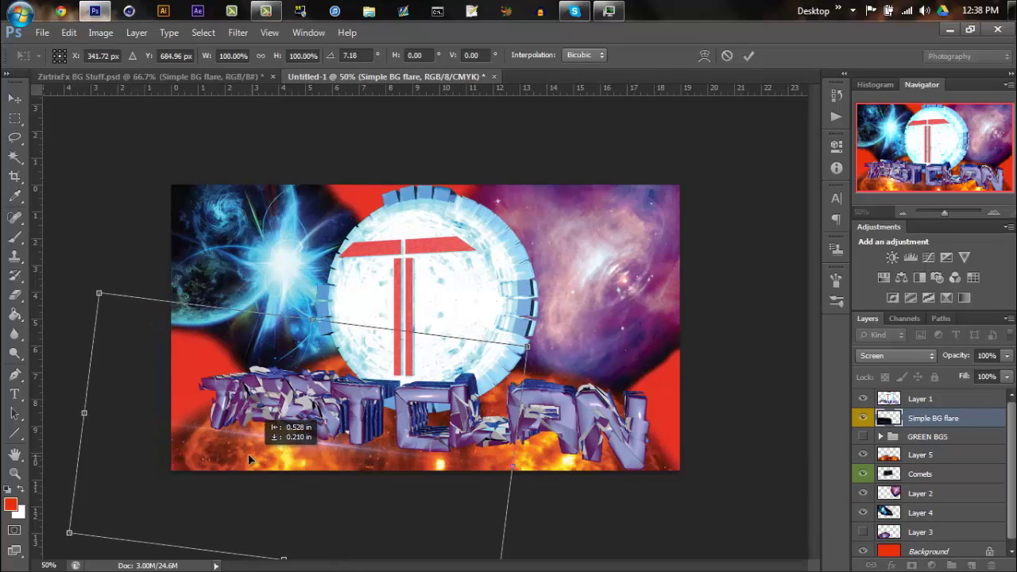
key("Return")
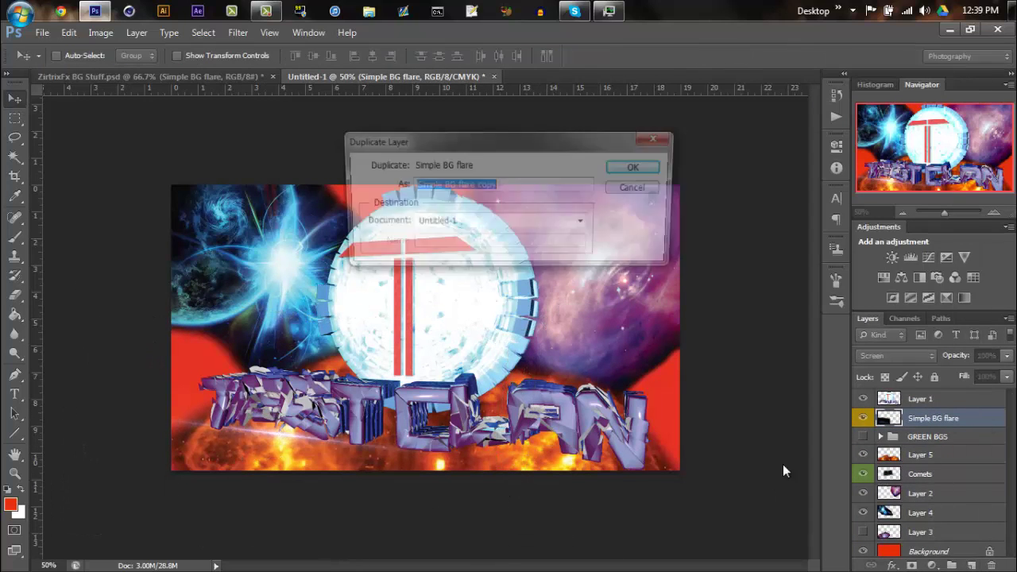
key("Return")
left_click_drag(390, 441, 487, 454)
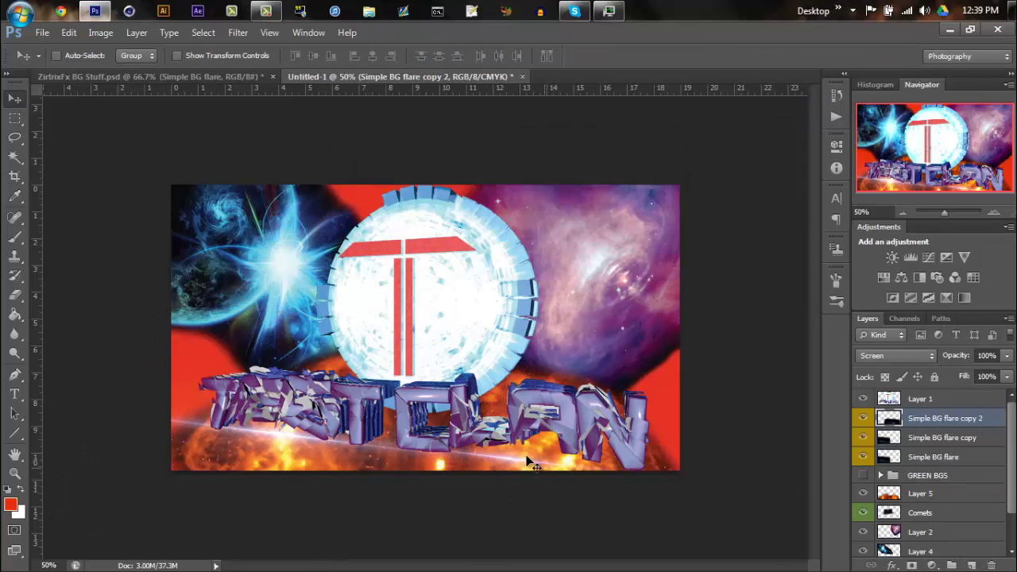
key("ctrl+t")
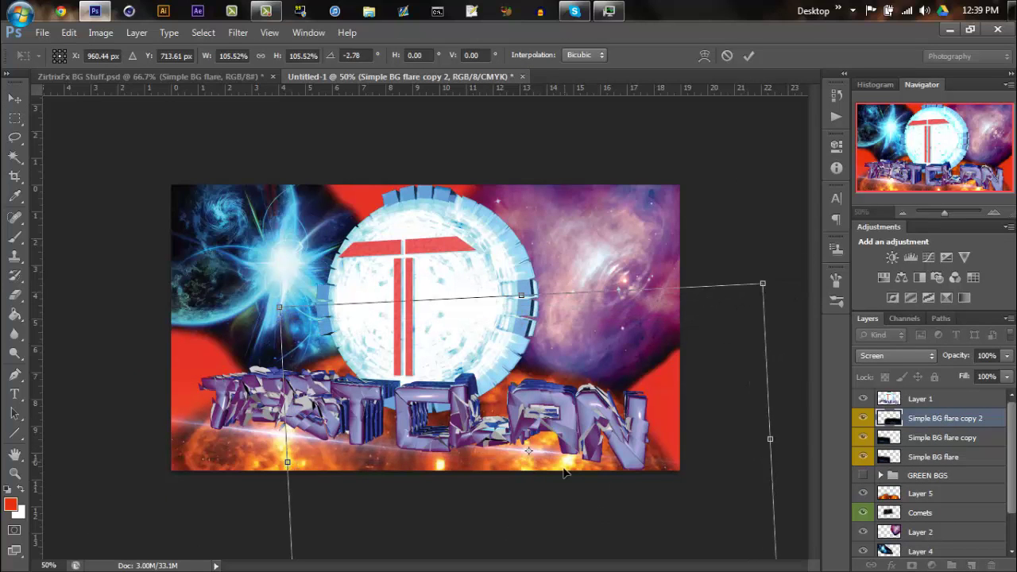
key("Return")
key("ctrl+j")
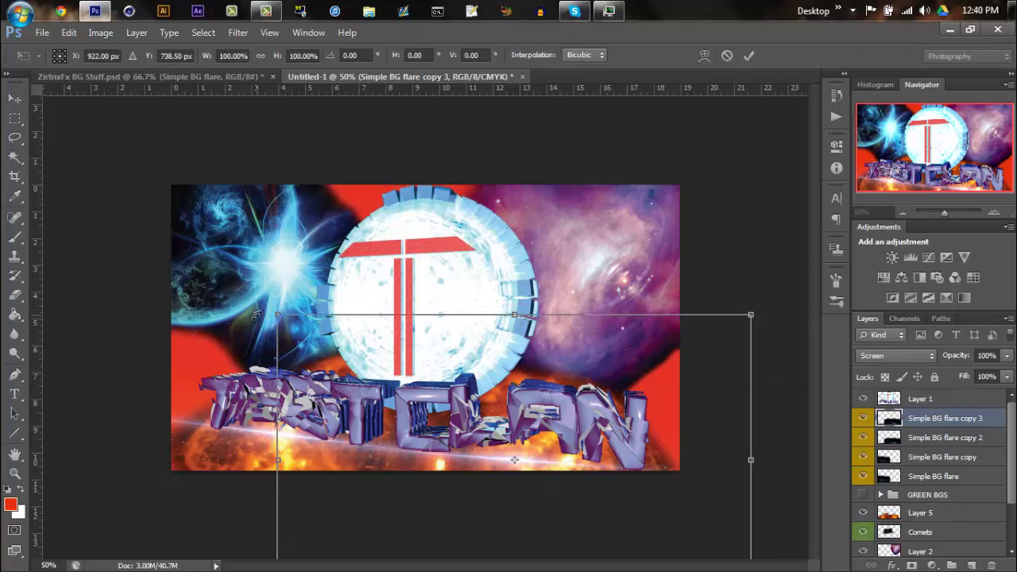
key("Return")
key("alt+bracketleft")
key("ctrl+t")
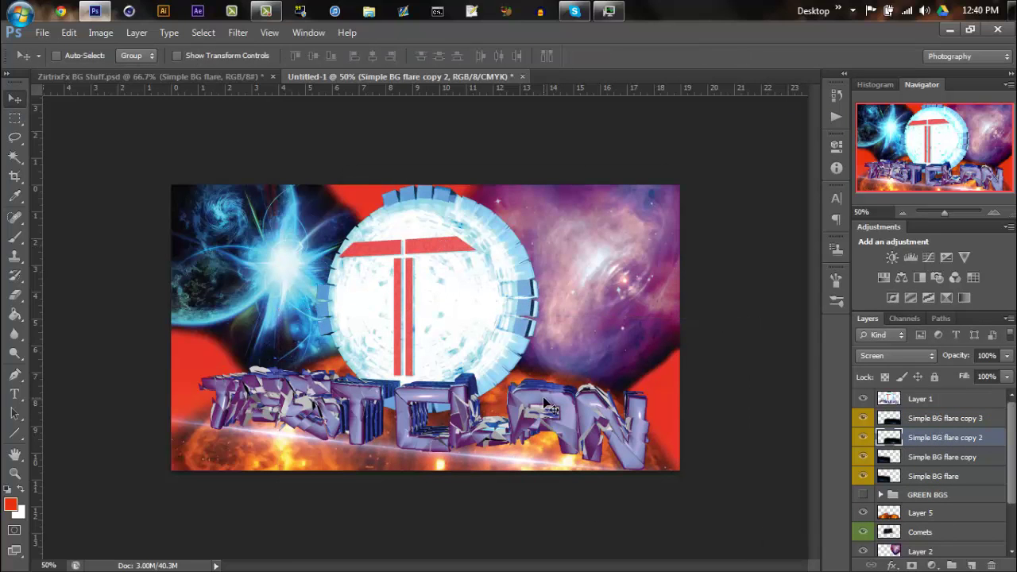
Step: Show GREEN BGS again and paste the whole Grungy Blood texture into the banner
left_click(863, 495)
key("ctrl+o")
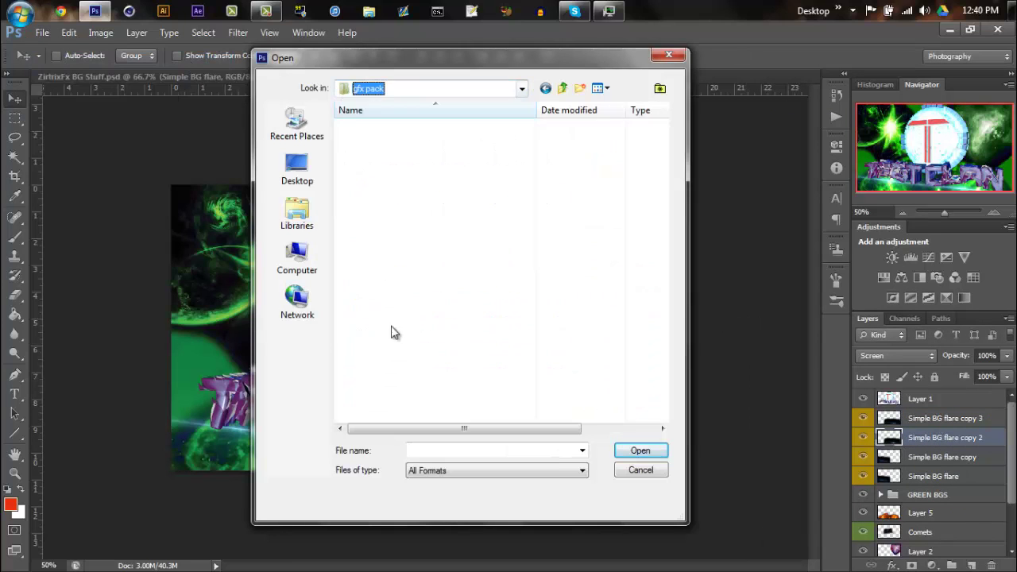
scroll(443, 177, "down", 5)
scroll(397, 159, "down", 2)
double_click(372, 151)
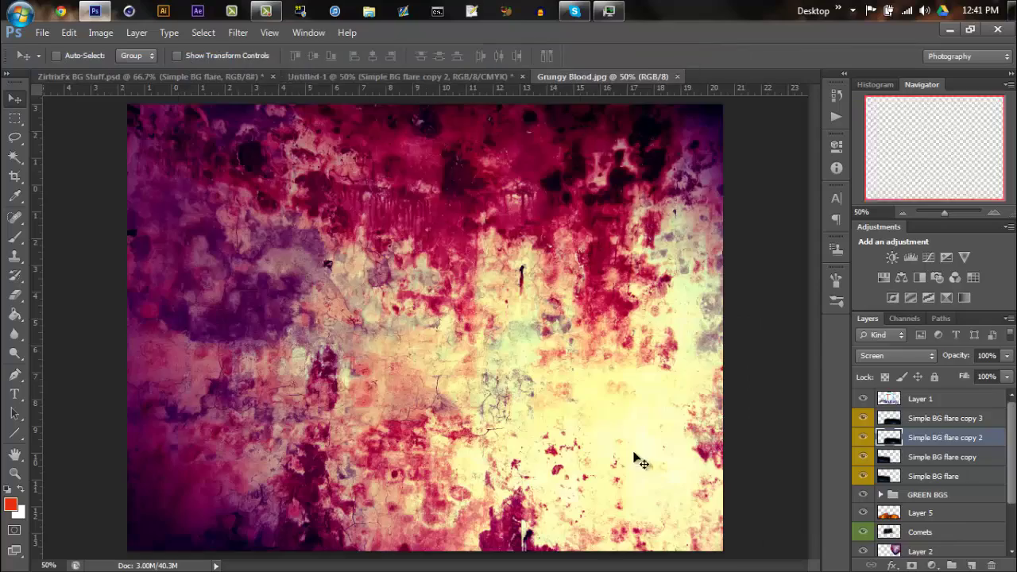
key("ctrl+a")
key("ctrl+c")
key("ctrl+w")
key("ctrl+v")
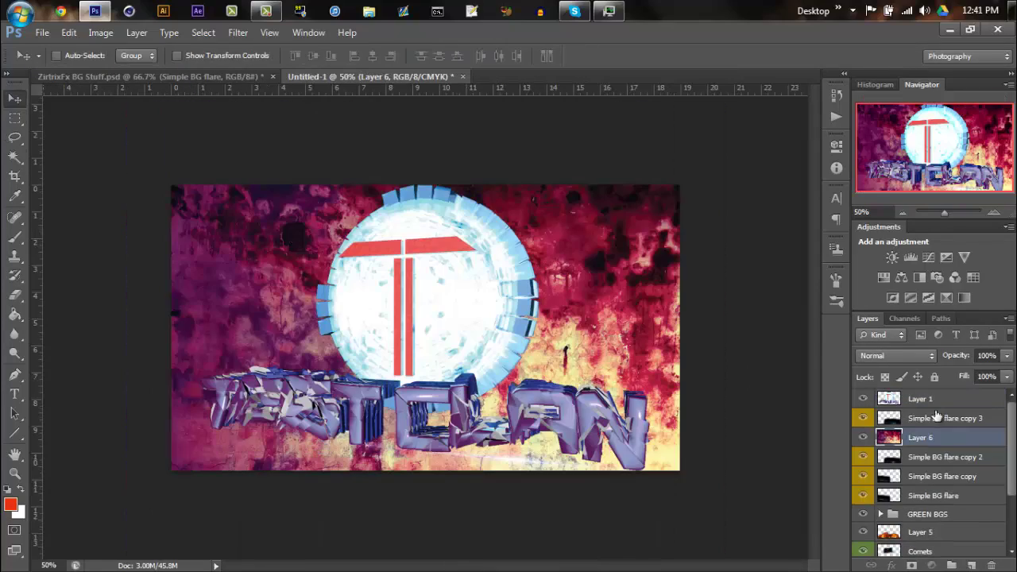
Step: Stretch the grungy texture to fill the canvas, lower its opacity and move it above Layer 1
key("ctrl+t")
mouse_move(318, 313)
left_mouse_down()
mouse_move(361, 305)
mouse_move(238, 306)
left_mouse_up()
left_click_drag(374, 199, 373, 184)
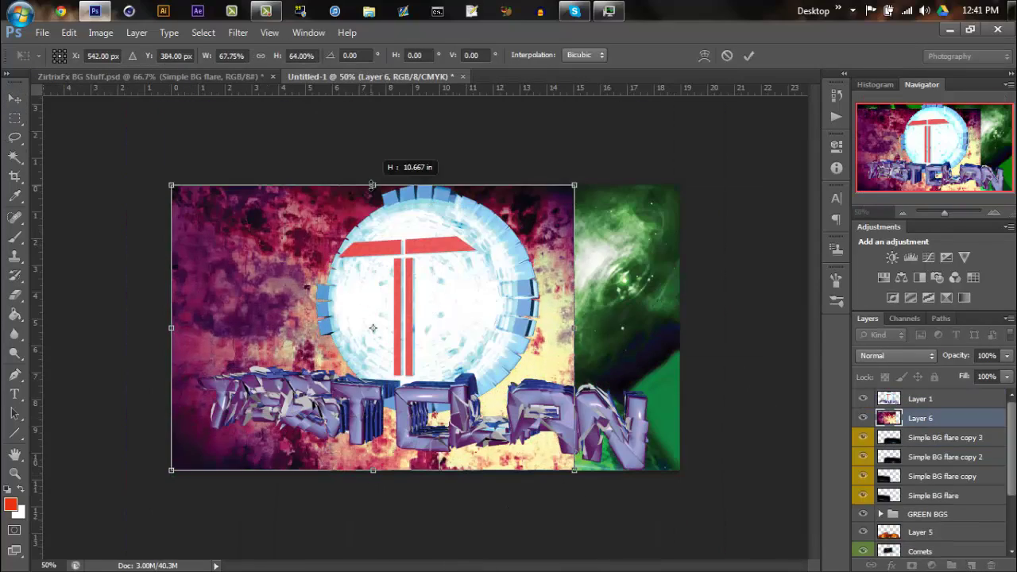
left_click_drag(580, 327, 680, 328)
key("Return")
left_click_drag(956, 355, 949, 353)
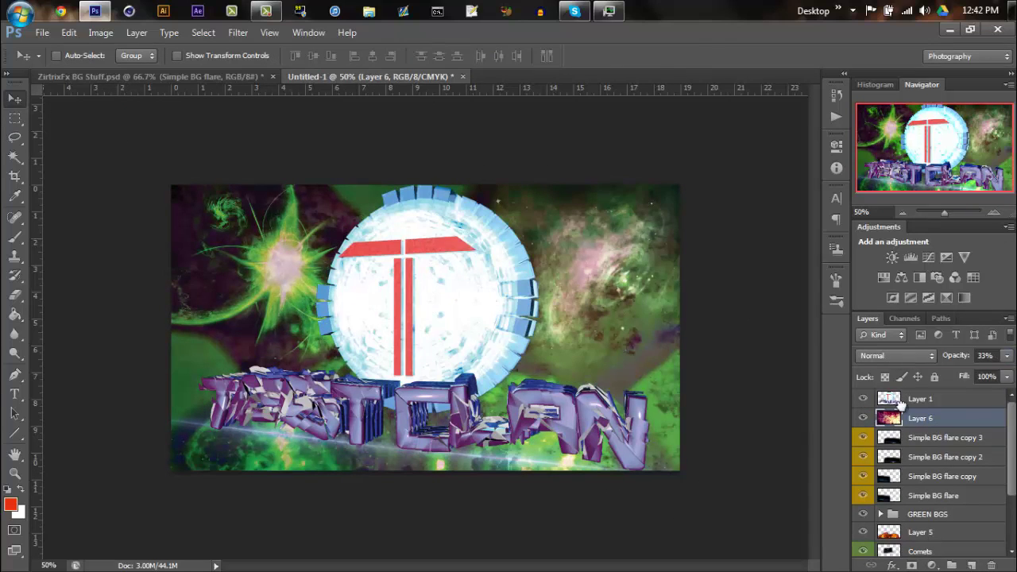
key("ctrl+bracketright")
Step: Hide the grungy texture and open TEXTURE - ERAAH PACK from the some textures folder
left_click(863, 398)
left_click(42, 33)
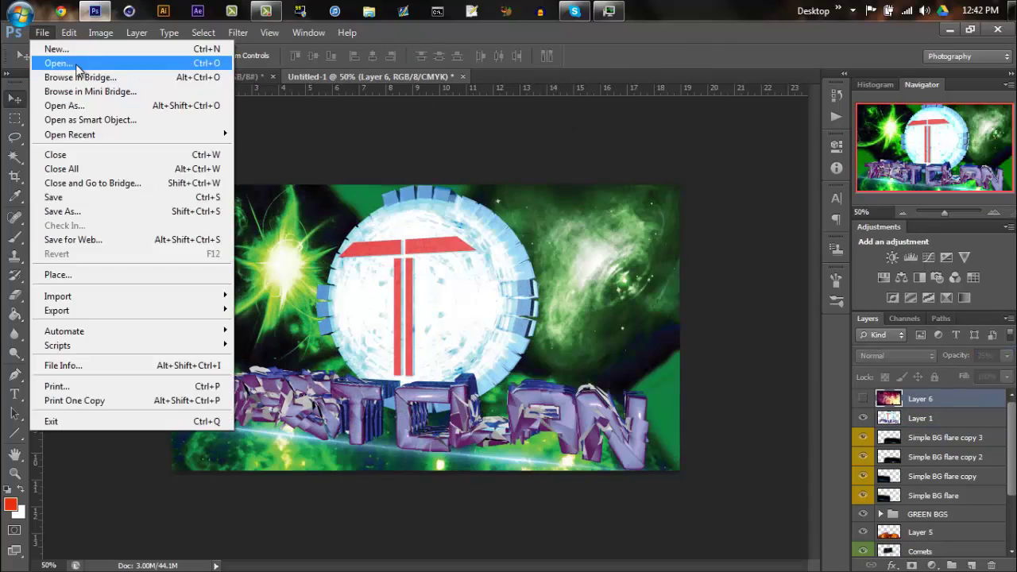
left_click(46, 62)
left_click_drag(663, 357, 660, 171)
left_click(477, 88)
left_click(424, 197)
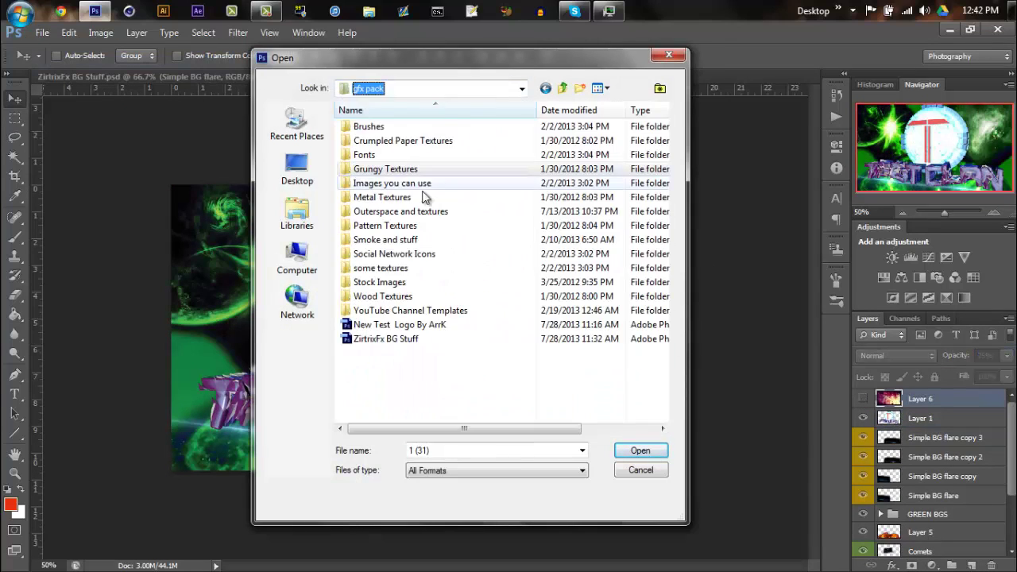
double_click(381, 268)
mouse_move(663, 171)
left_mouse_down()
mouse_move(658, 363)
mouse_move(665, 317)
left_mouse_up()
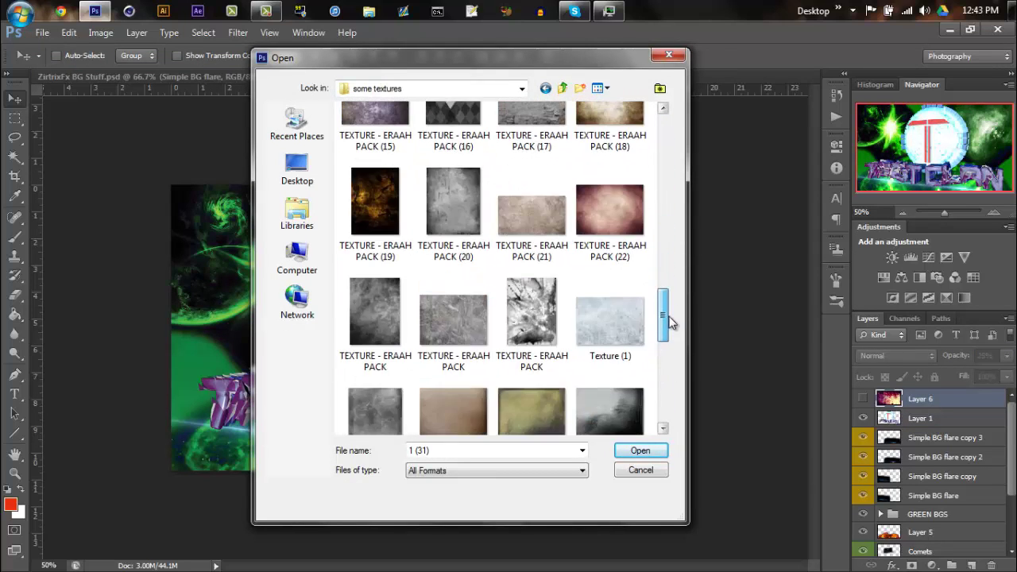
double_click(447, 302)
Step: Cut the ERAAH texture, paste it into Untitled-1 and resize it to cover the canvas
left_click_drag(195, 316, 195, 316)
key("ctrl+x")
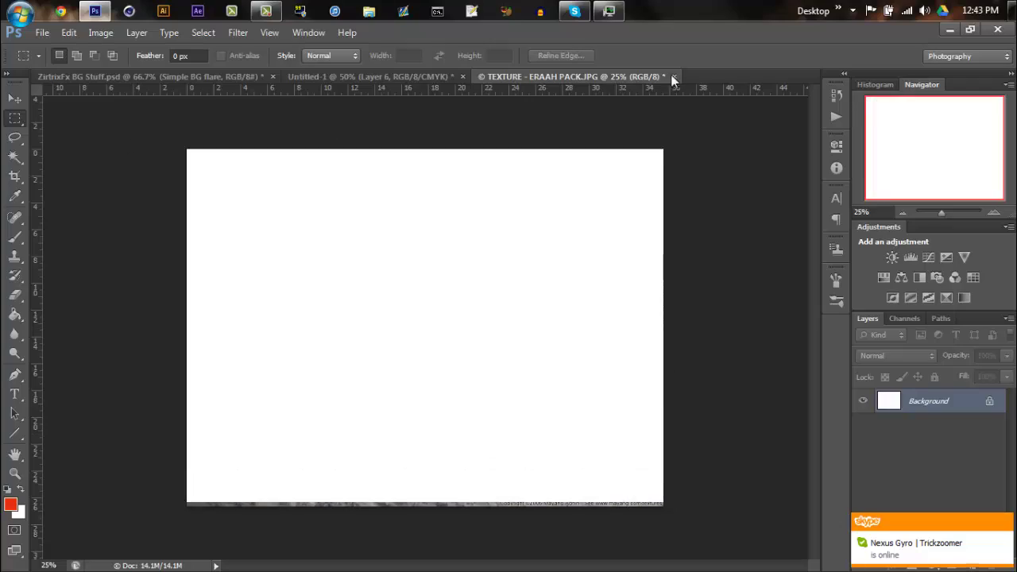
left_click(370, 77)
key("ctrl+v")
key("ctrl+t")
mouse_move(663, 500)
left_mouse_down()
mouse_move(258, 249)
mouse_move(234, 181)
left_mouse_up()
left_click_drag(413, 318, 408, 272)
left_click_drag(686, 357, 691, 329)
key("Return")
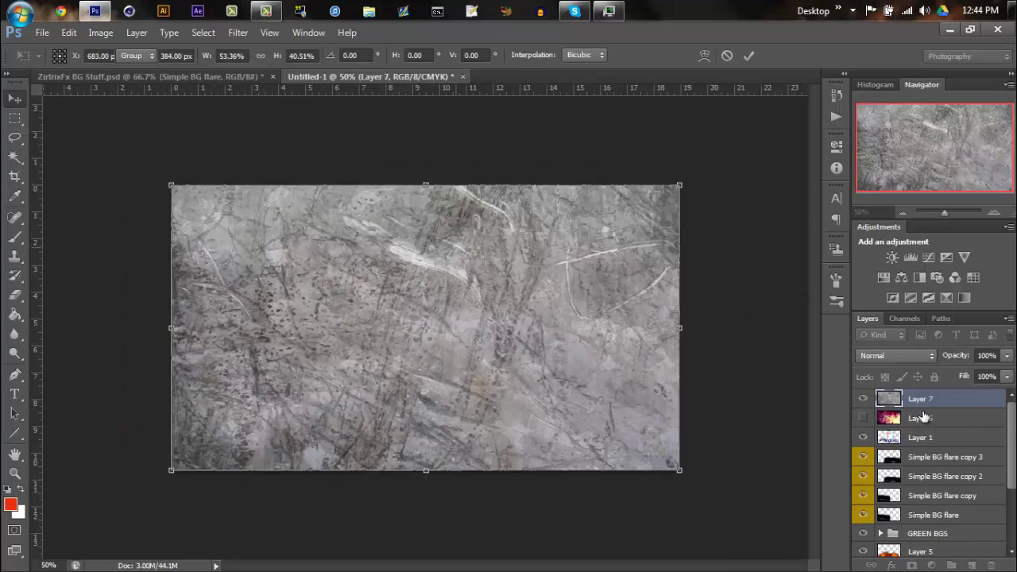
Step: Lower the texture's opacity and place it beneath the GREEN BGS group
key("ctrl+bracketleft")
key("ctrl+bracketleft")
key("4")
key("7")
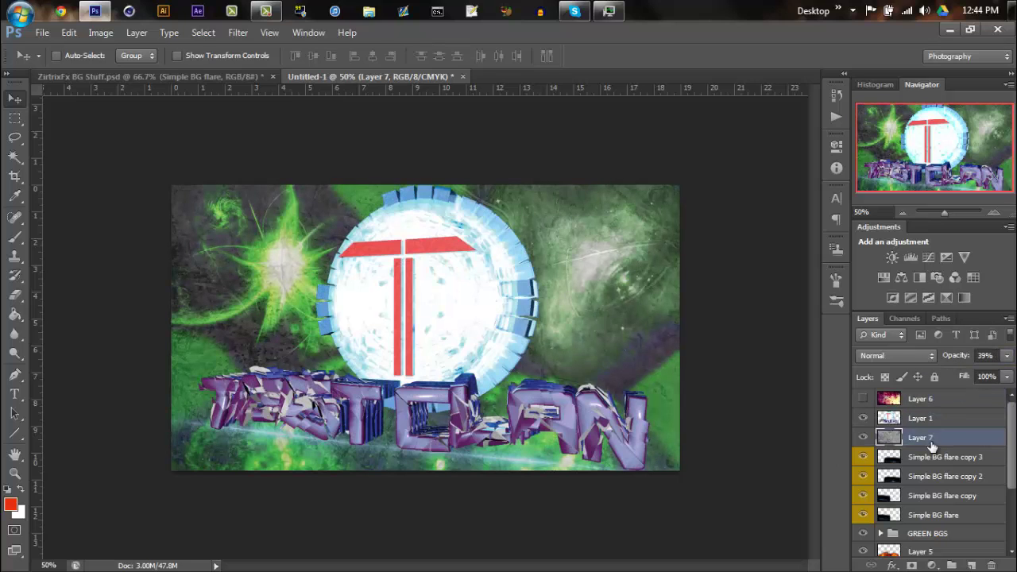
left_click_drag(931, 447, 930, 543)
left_click(927, 514)
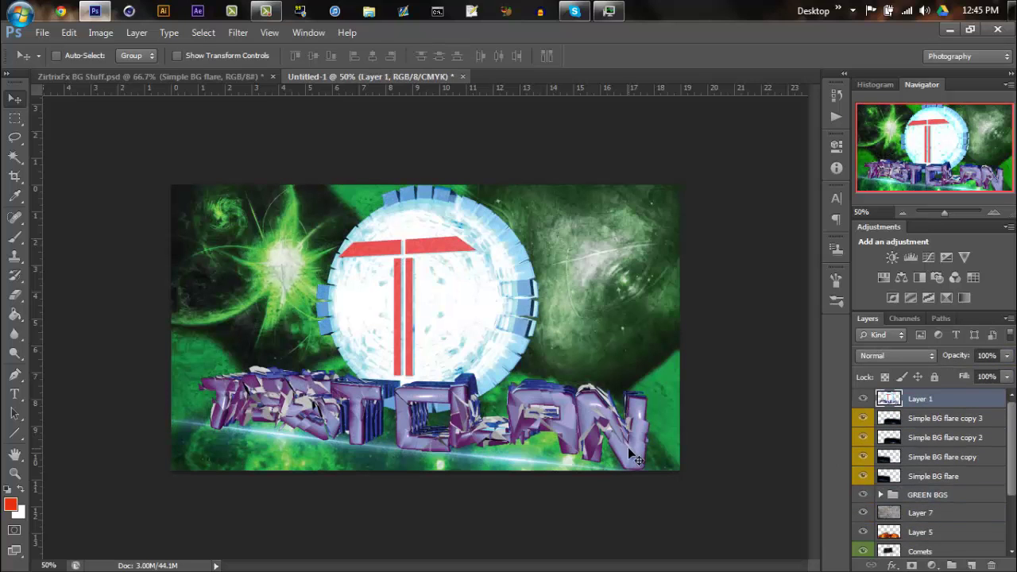
Step: Open Stock Image (33).jpg from the gfx pack's Stock Images folder
key("ctrl+o")
double_click(608, 136)
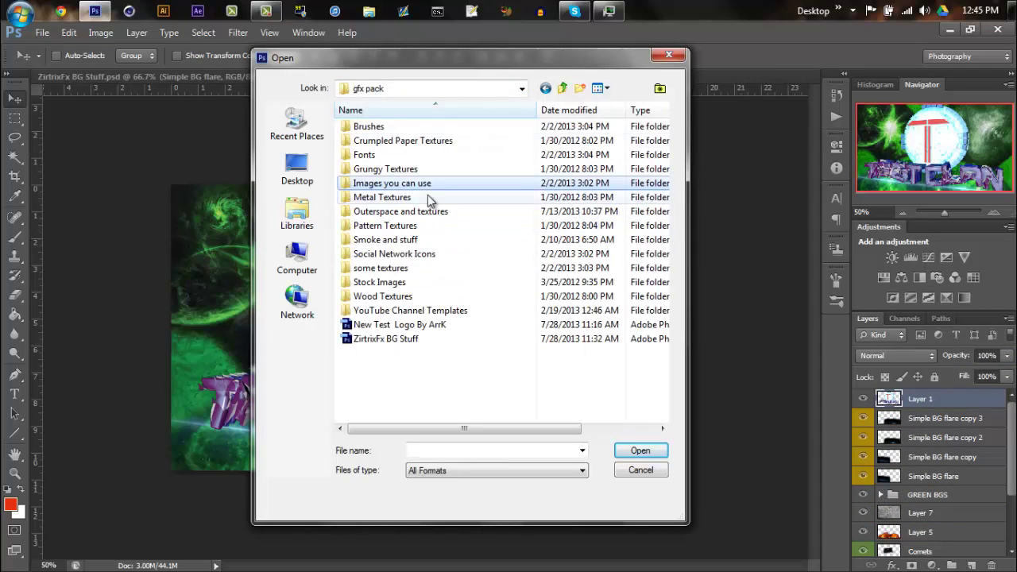
double_click(431, 198)
left_click_drag(669, 169, 664, 247)
left_click(640, 450)
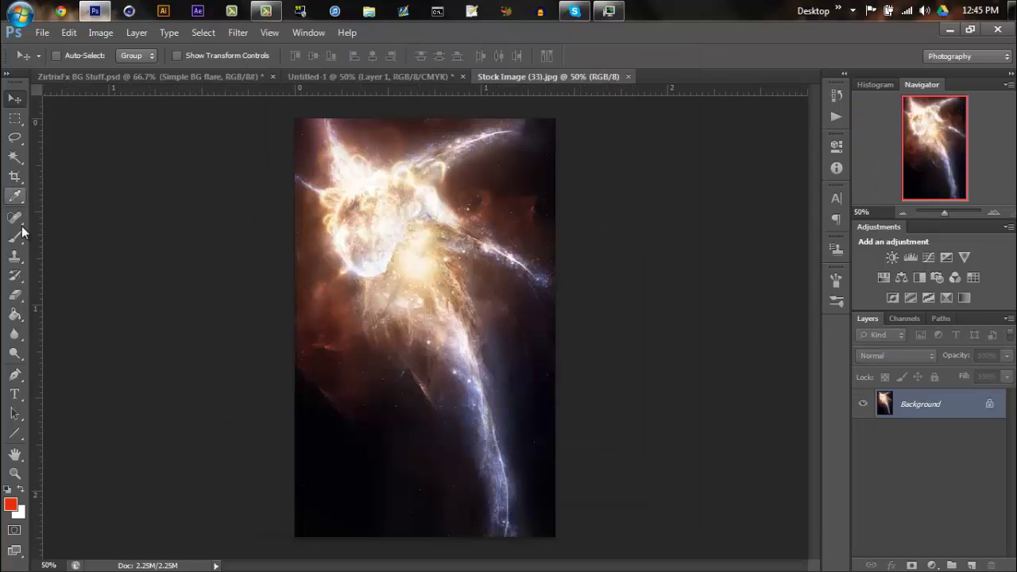
Step: Convert the stock image's background to a layer and erase its edges into a soft streak
double_click(921, 403)
key("Return")
left_click_drag(454, 519, 288, 255)
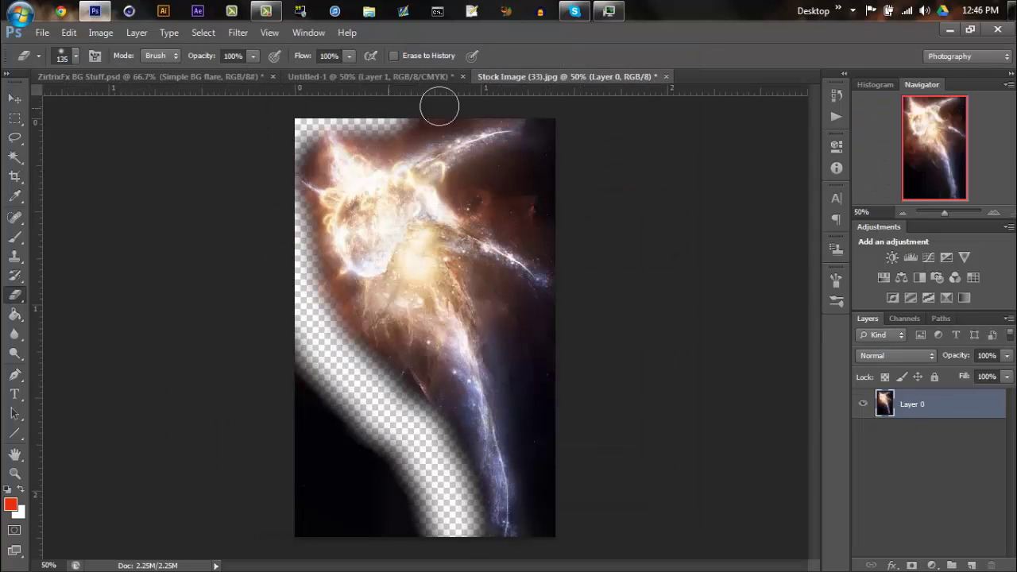
left_click_drag(550, 227, 356, 508)
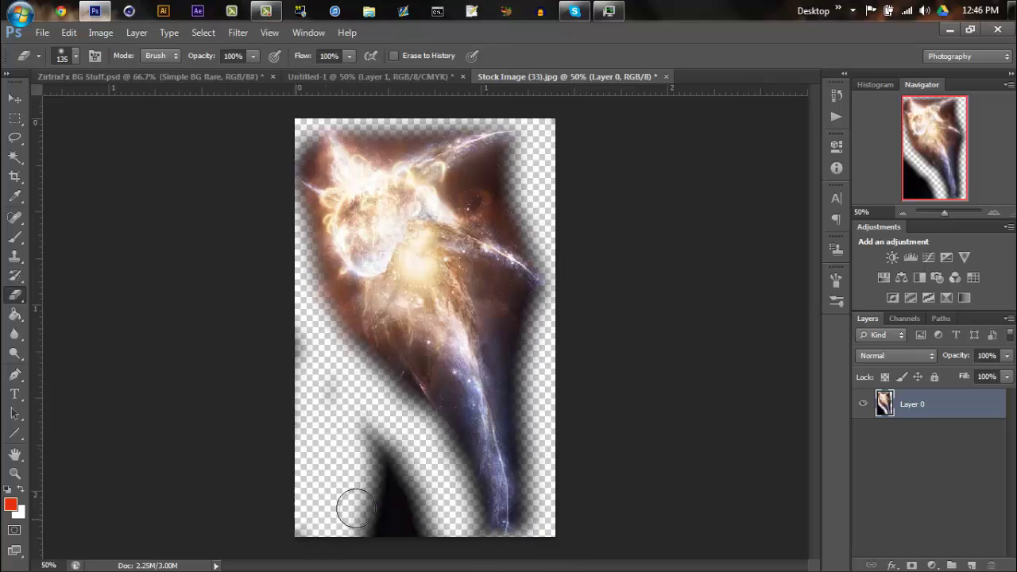
Step: Close the stock image without saving, paste the streak into the banner and transform it
key("ctrl+w")
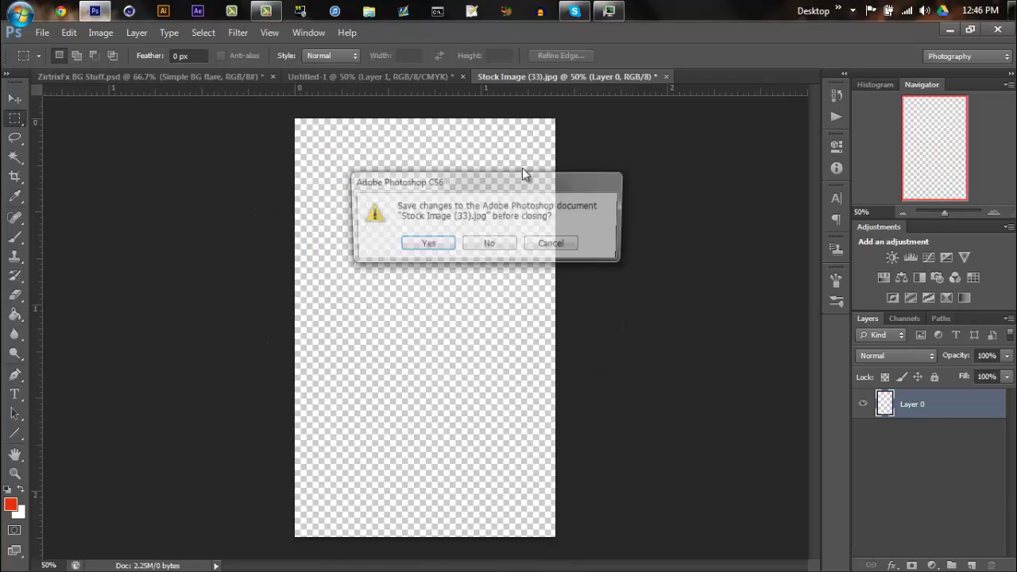
left_click(483, 241)
key("ctrl+v")
key("ctrl+t")
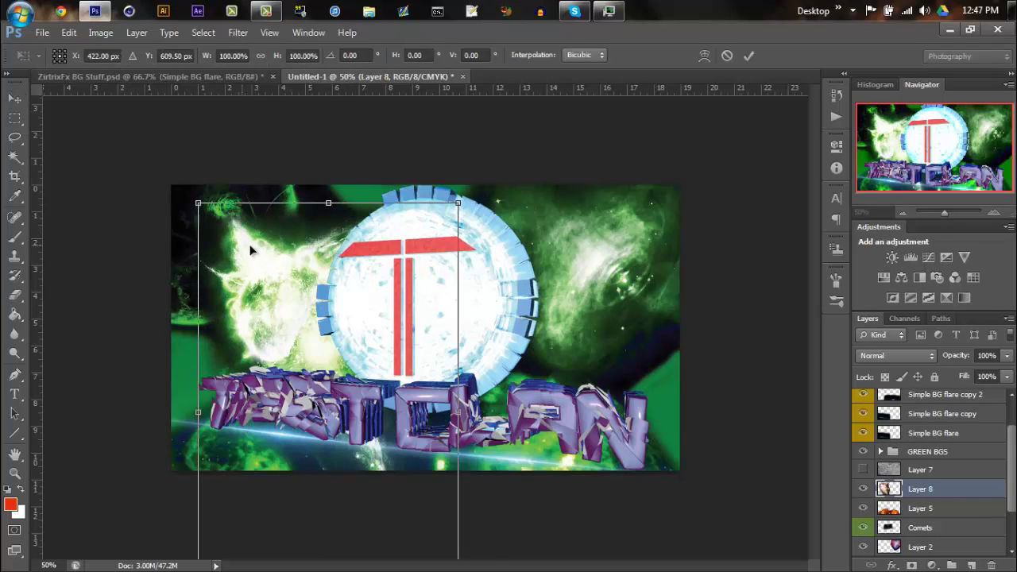
scroll(965, 529, "down", 2)
Step: Commit the streak, move Layer 4 above Layer 8 and show the grey texture layer
key("Return")
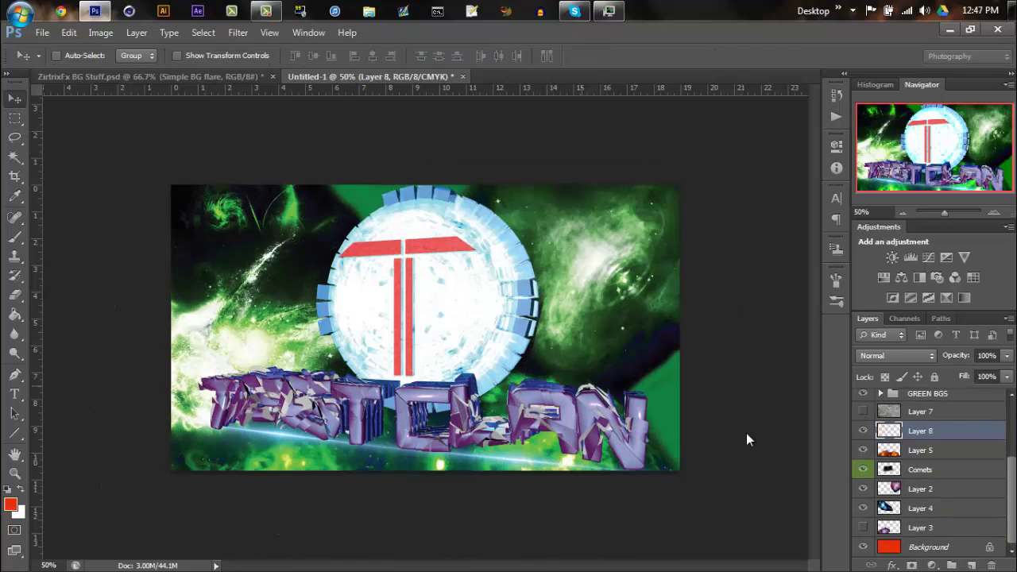
left_click_drag(918, 427, 919, 423)
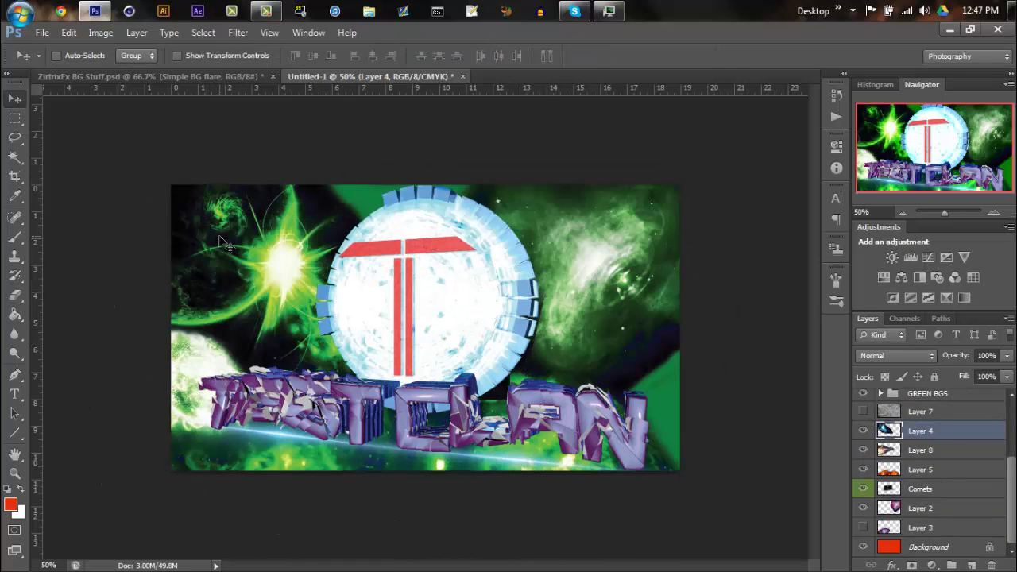
left_click(863, 410)
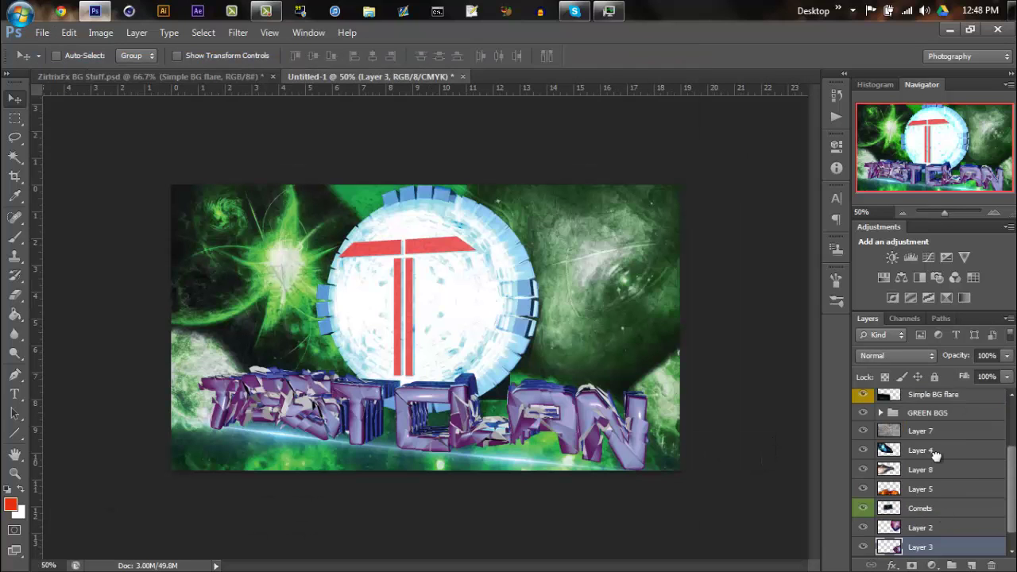
Step: Apply a transform to the Comets layer and switch to the ZirtrixFx BG Stuff document
left_click(937, 476)
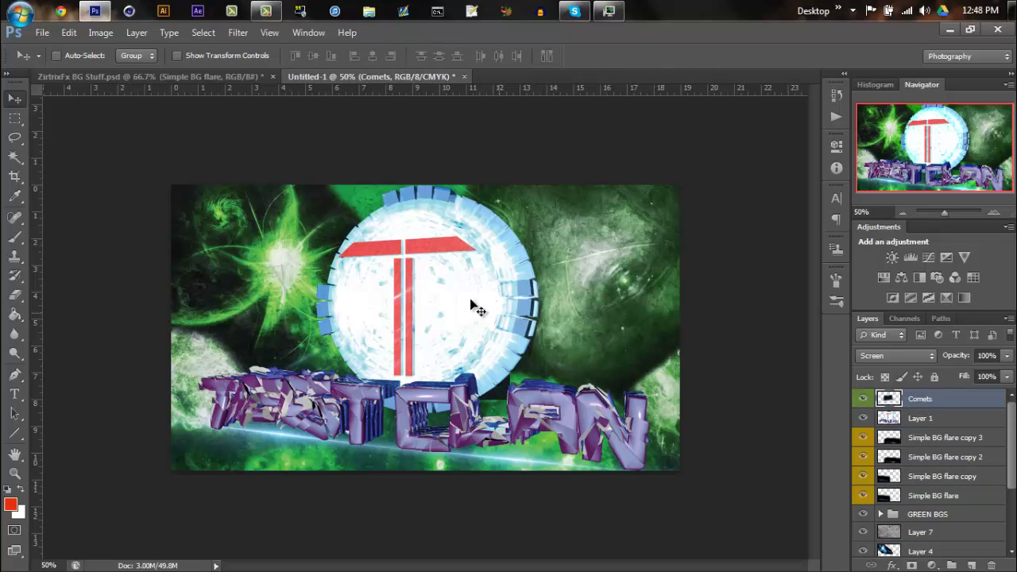
key("Return")
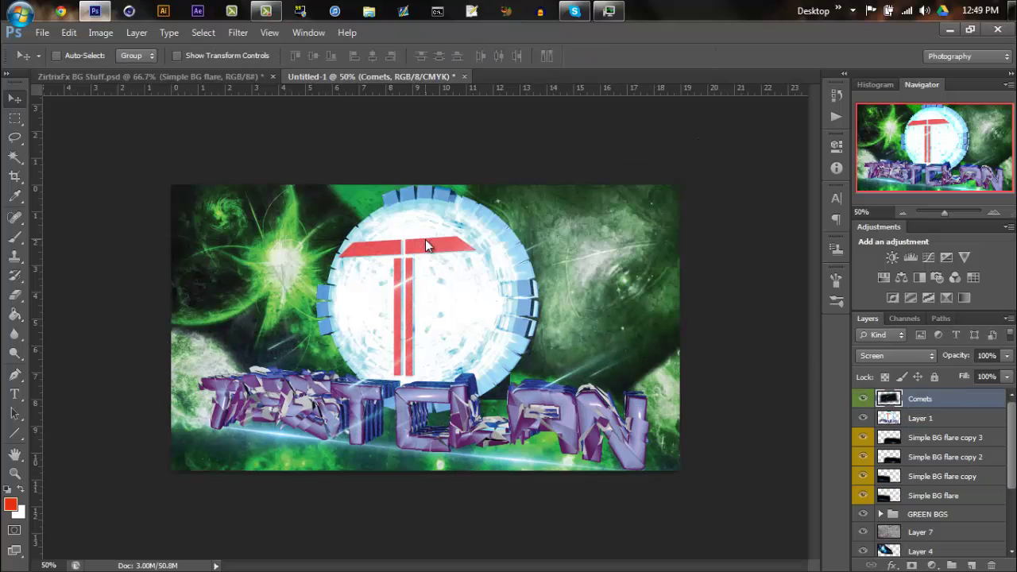
key("ctrl+Tab")
Step: Copy the bubbles layer from ZirtrixFx BG Stuff into the banner, then return documents to tabs
left_click(308, 33)
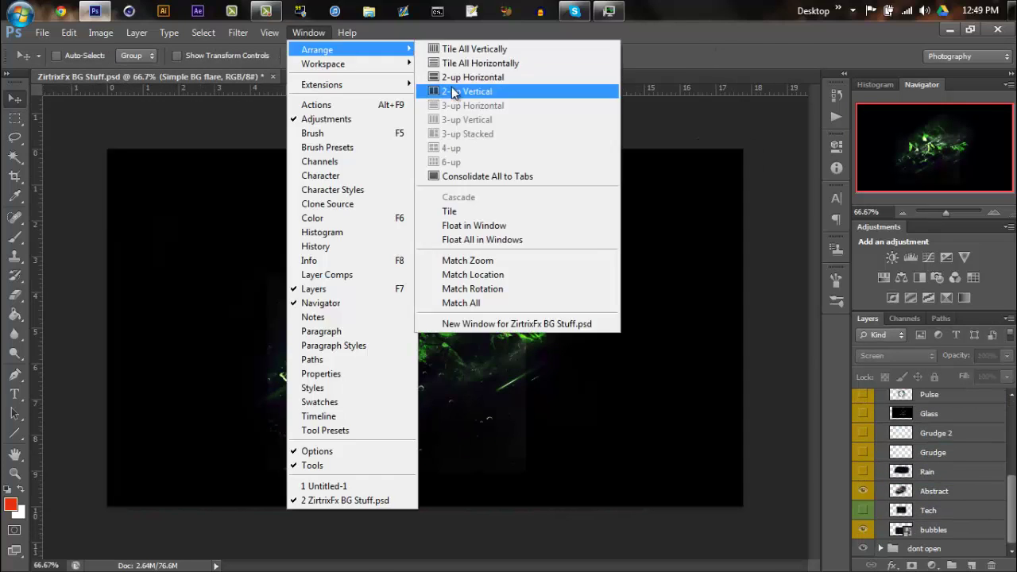
left_click(453, 93)
left_click_drag(921, 530, 556, 318)
left_click(308, 33)
left_click(453, 178)
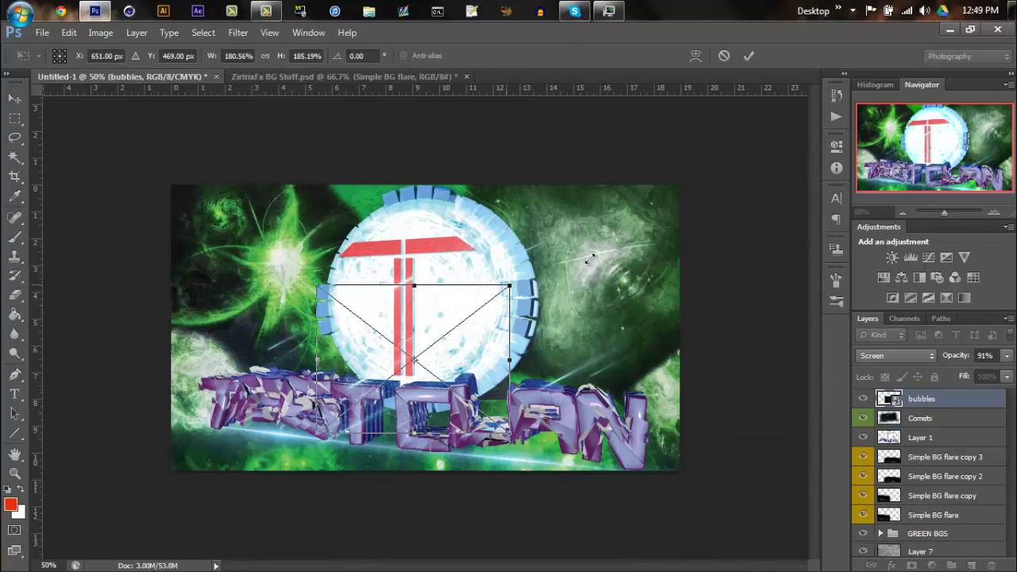
Step: Enlarge the bubbles over the logo area, place them and rasterize the layer
left_click_drag(591, 258, 679, 185)
left_click_drag(318, 309, 257, 308)
left_click_drag(491, 414, 594, 276)
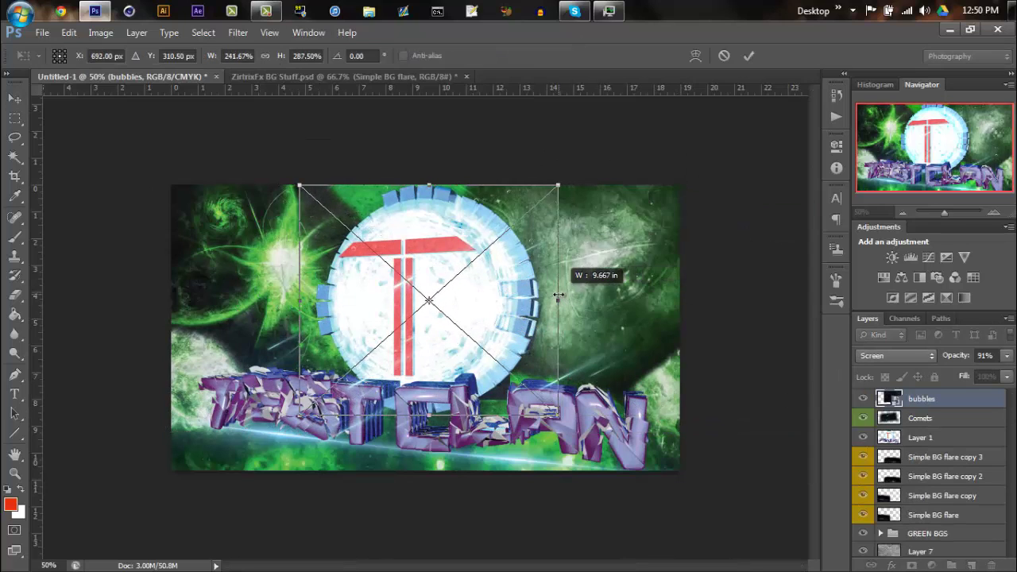
left_click(14, 98)
left_click(432, 244)
left_click(469, 253)
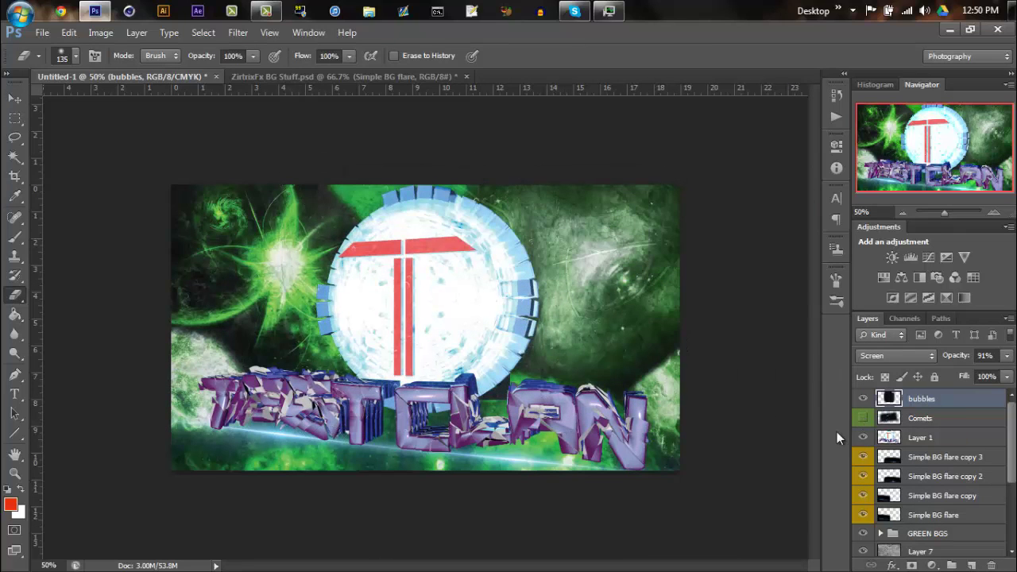
Step: Browse the Blur and Render filter menus
left_click(14, 98)
left_click(237, 32)
left_click(435, 246)
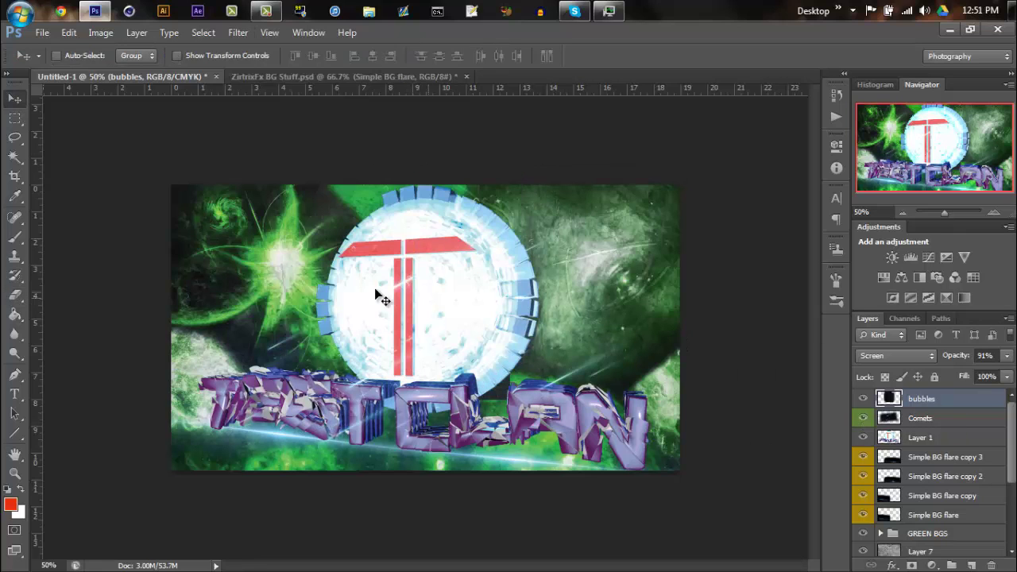